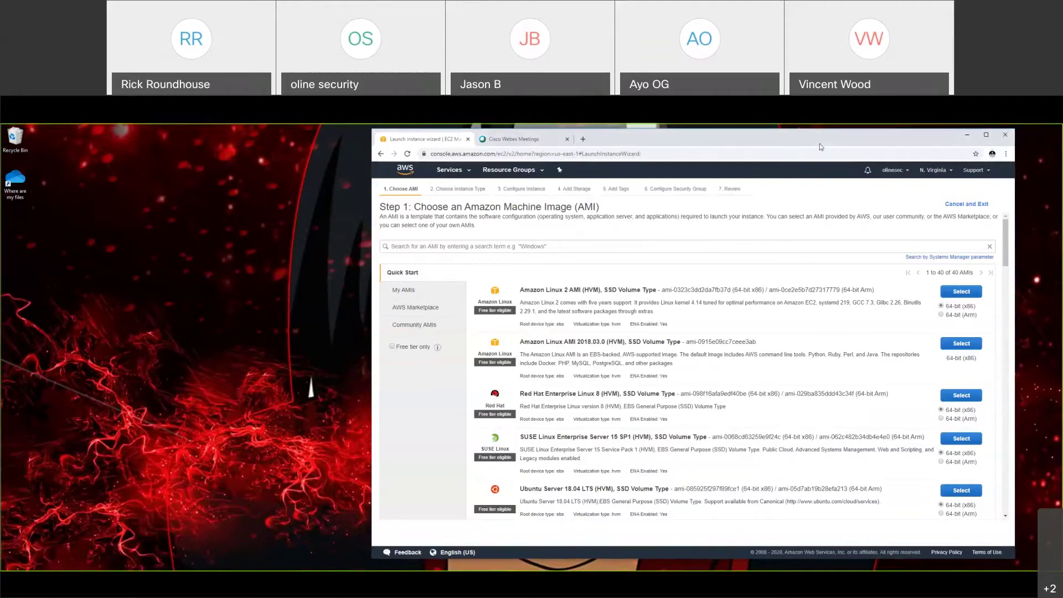
Step: Drag the browser window left so the Launch Instance wizard sits centred on the desktop
left_click_drag(820, 144, 734, 150)
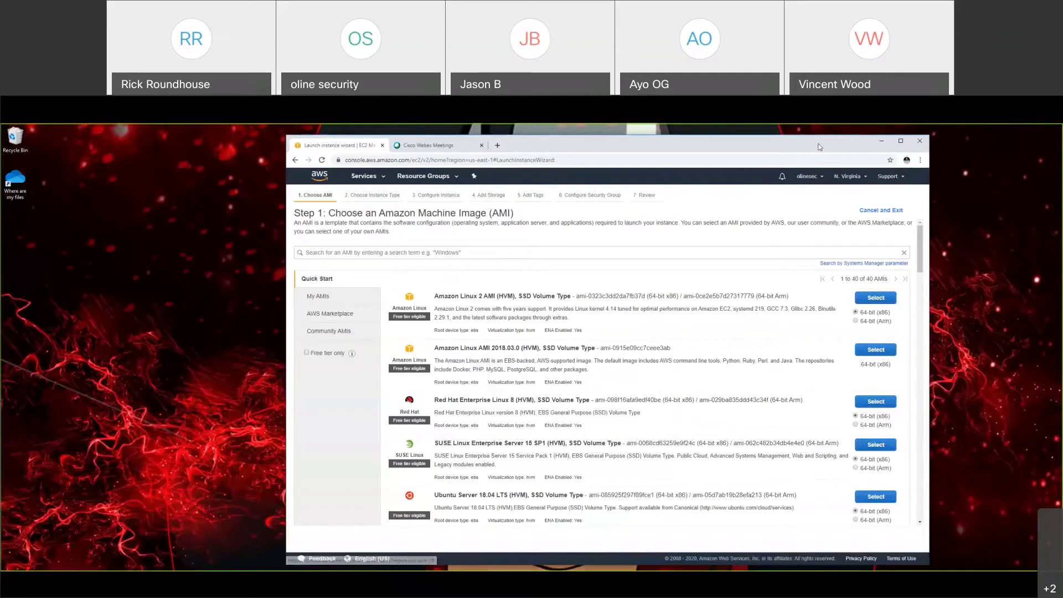
left_click_drag(754, 144, 687, 144)
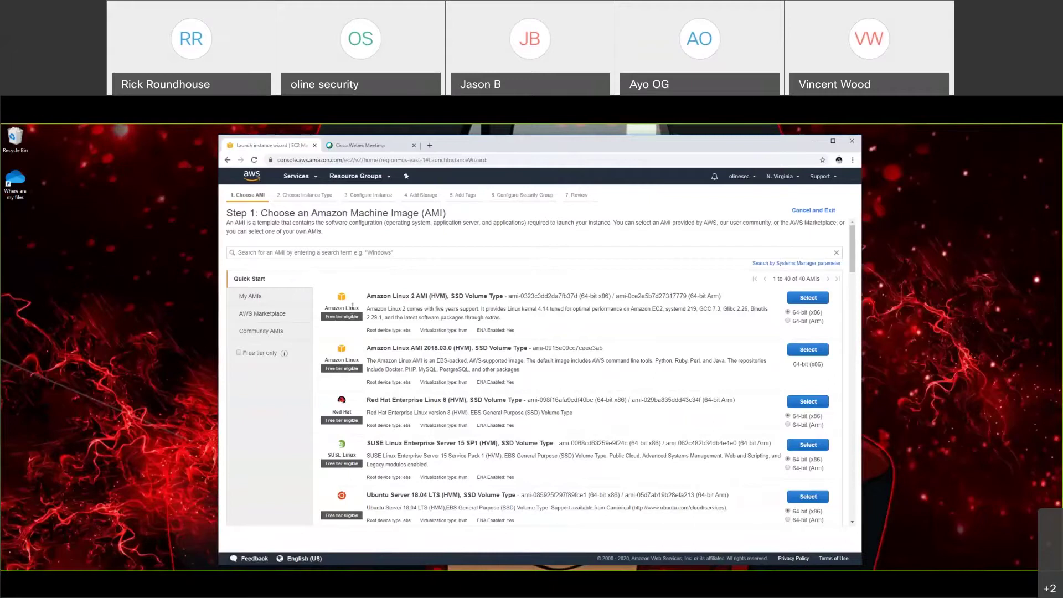
Step: Select the Amazon Linux 2 AMI (HVM), SSD Volume Type as the instance image
left_click_drag(366, 296, 726, 294)
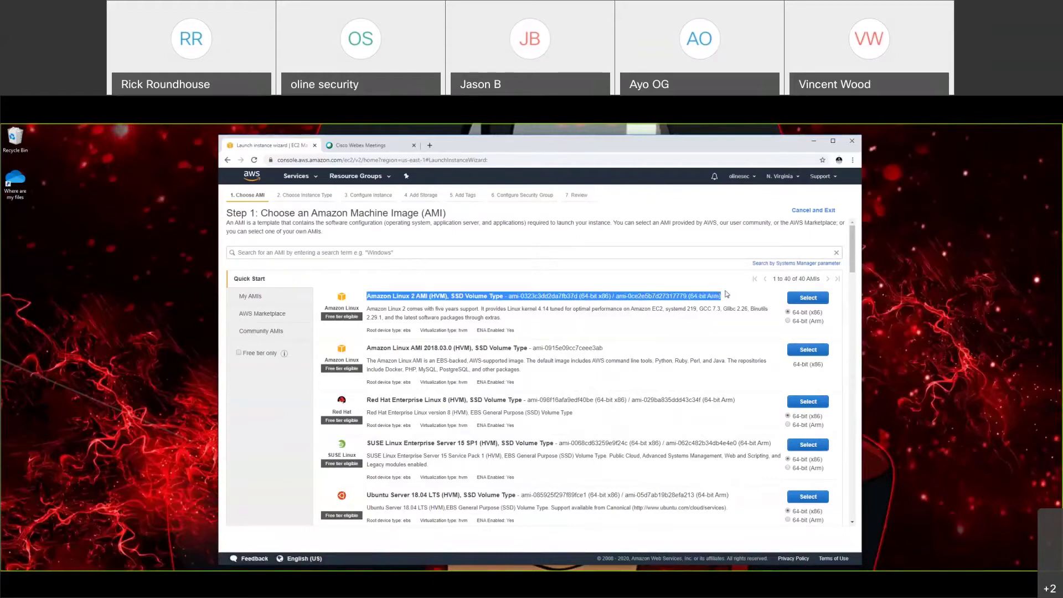
left_click(728, 298)
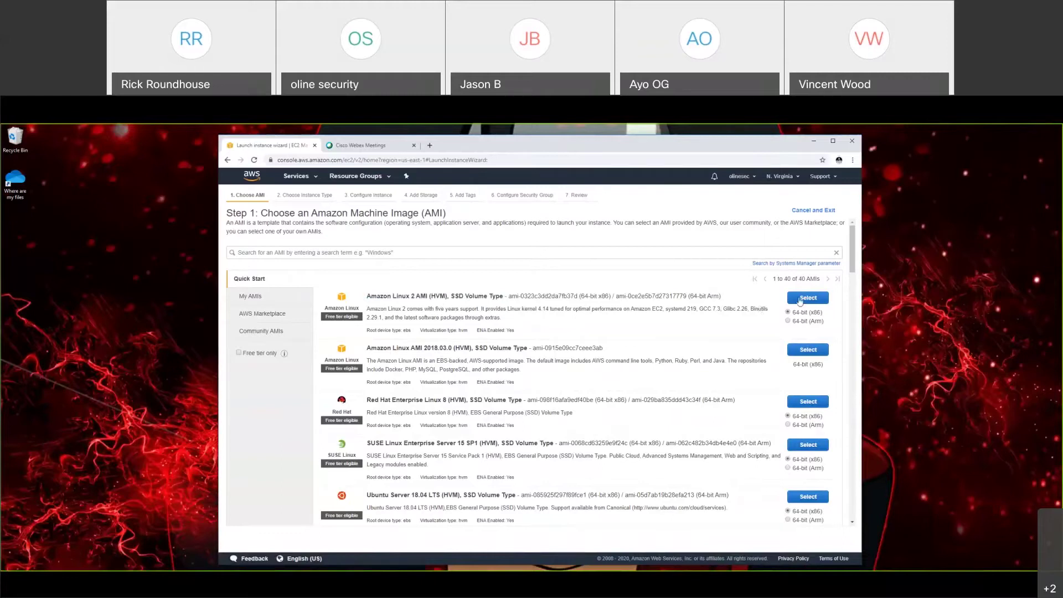
left_click(800, 299)
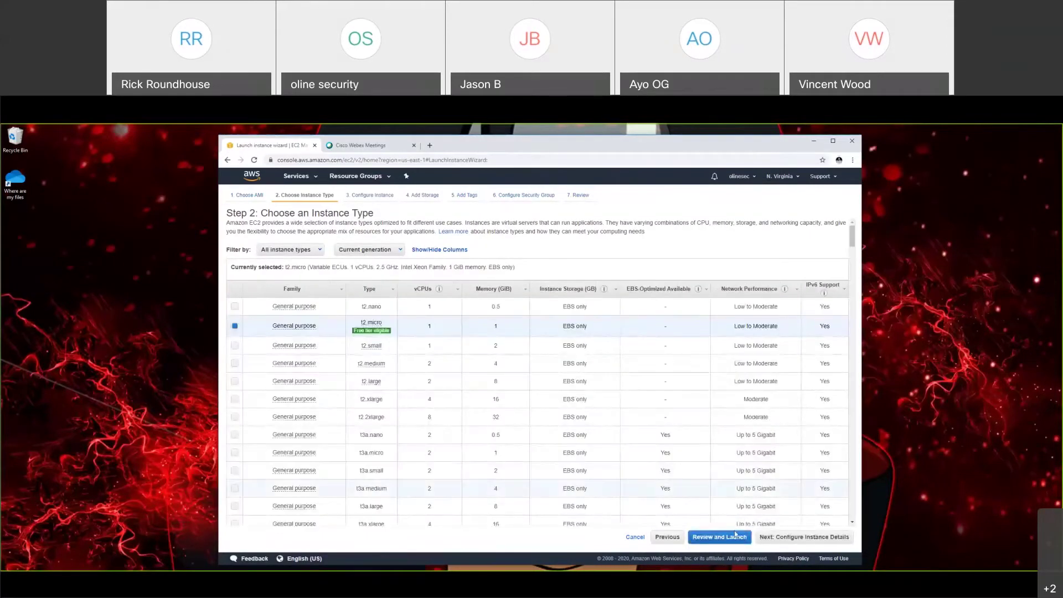
left_click(671, 539)
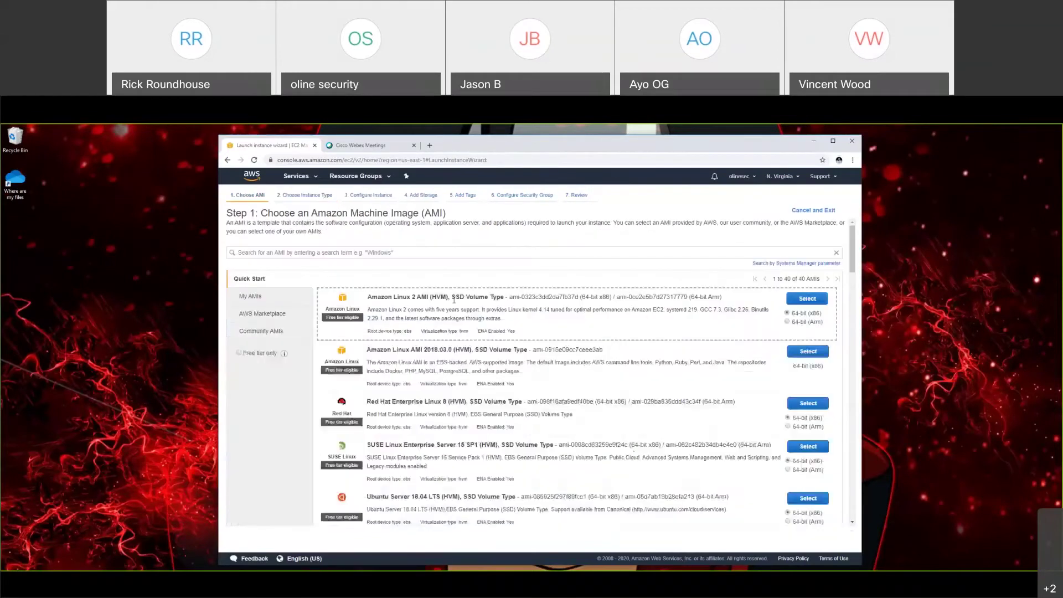
left_click_drag(377, 298, 489, 298)
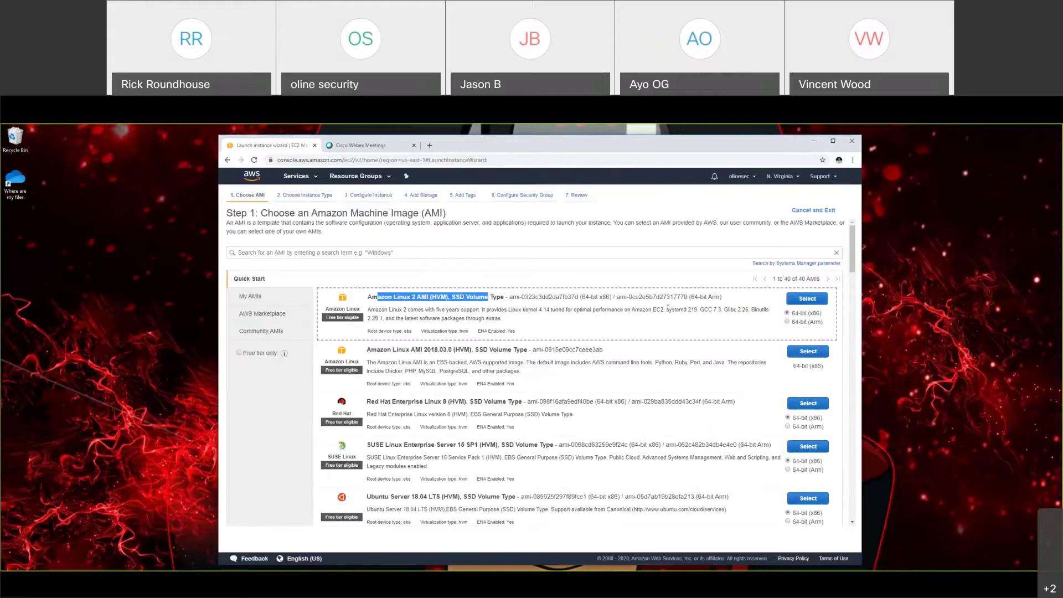
left_click(584, 317)
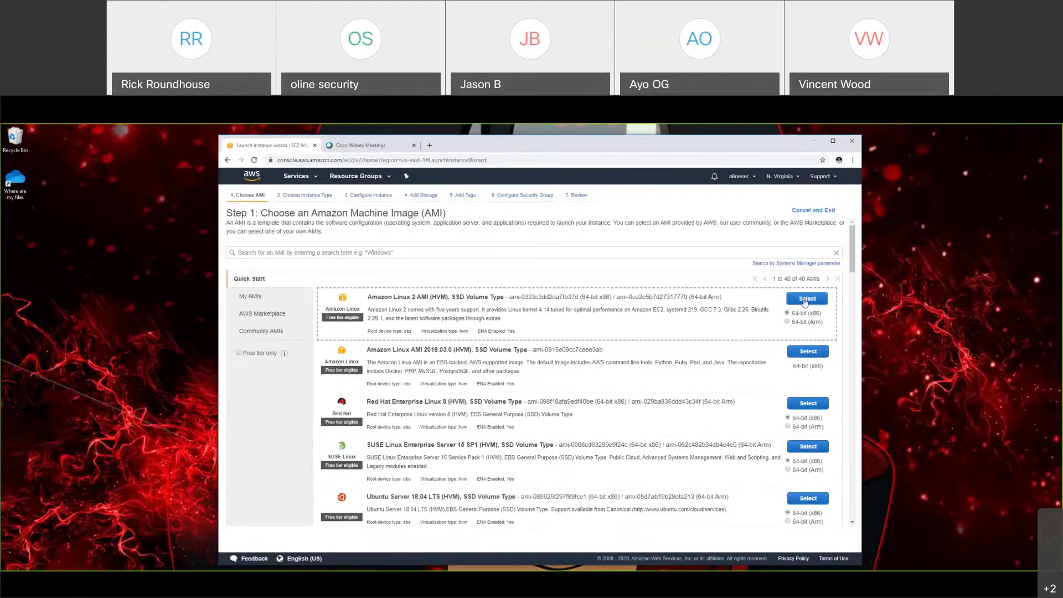
left_click(806, 302)
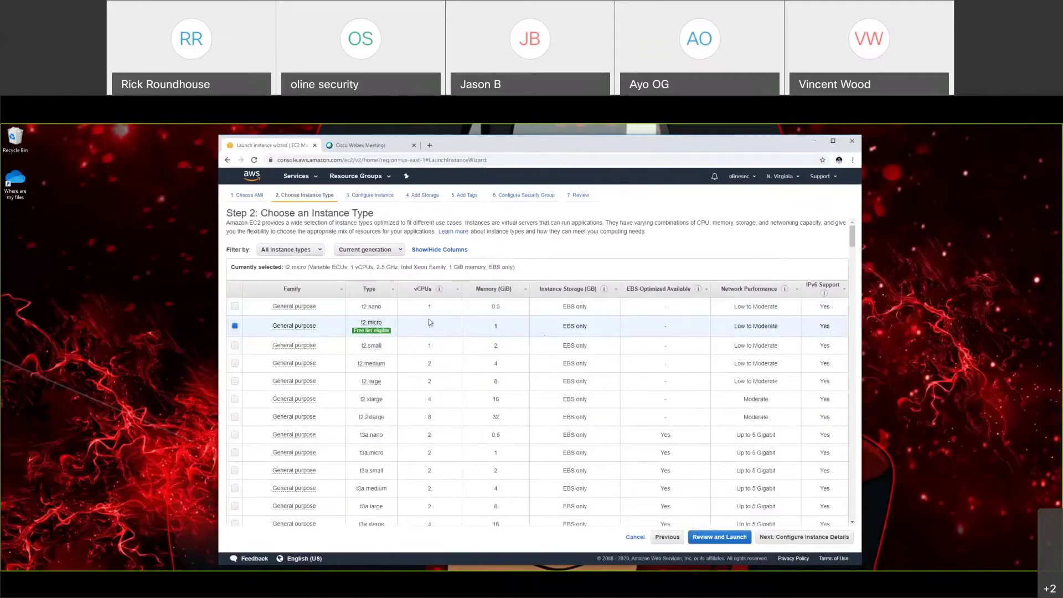
Step: Pick the t2.micro row as the instance type and continue to Configure Instance Details
scroll(437, 354, "down", 3)
scroll(444, 367, "up", 3)
mouse_move(785, 290)
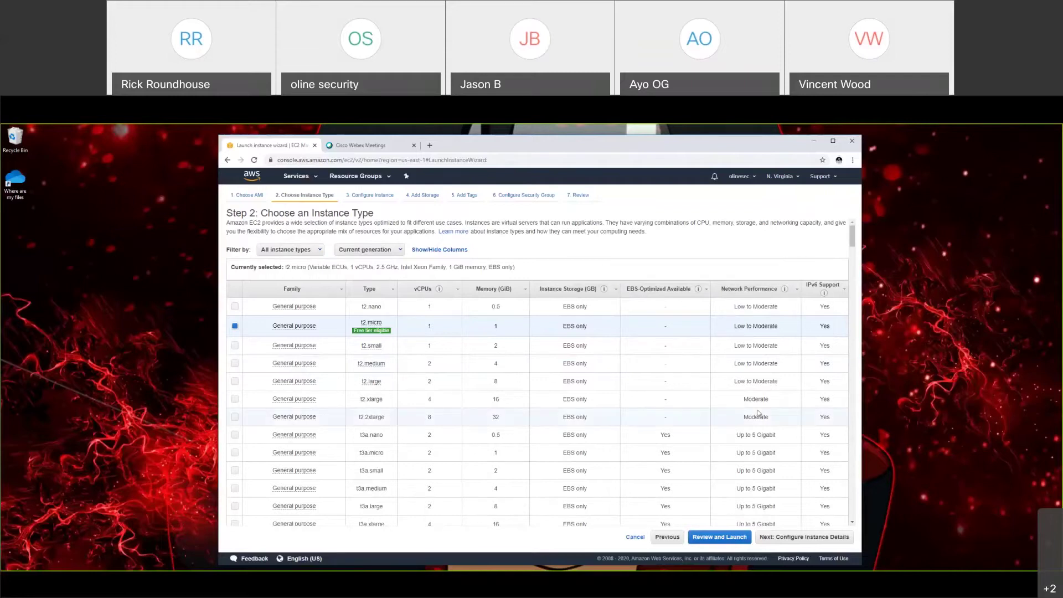
left_click_drag(771, 400, 742, 403)
scroll(742, 403, "down", 15)
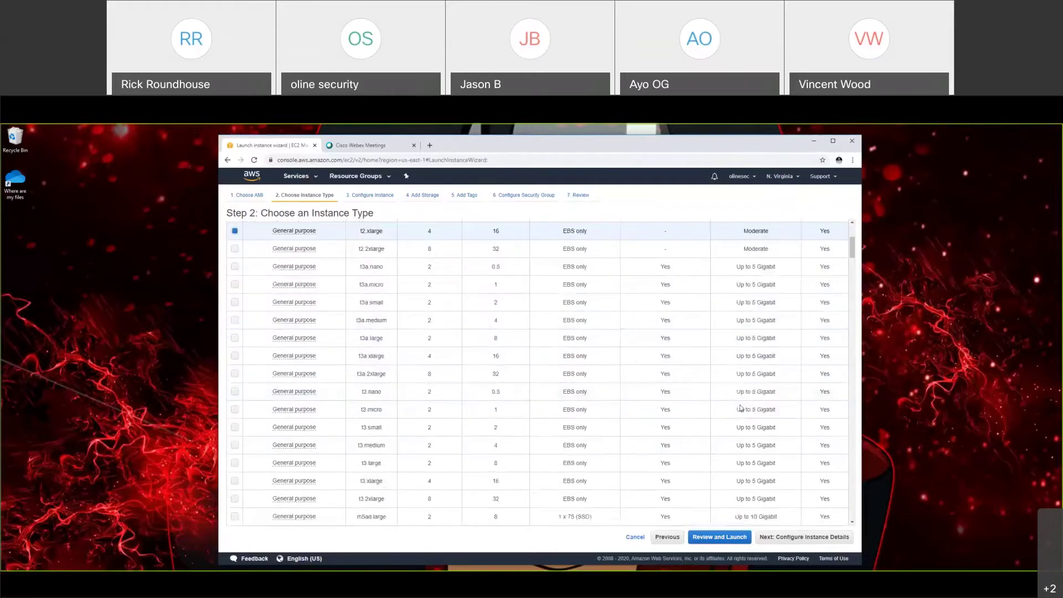
scroll(760, 445, "up", 15)
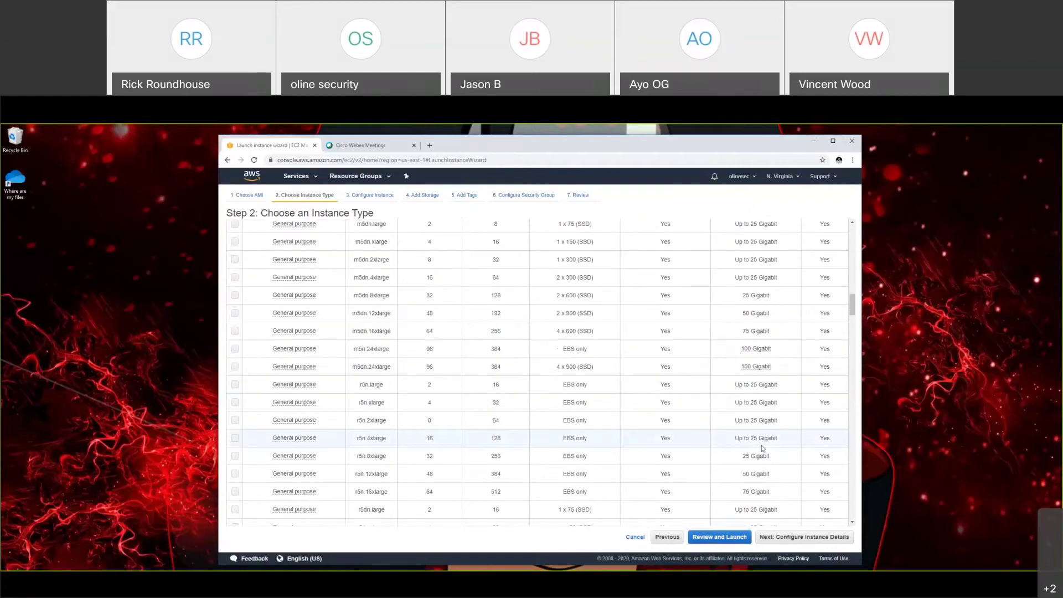
scroll(770, 435, "up", 5)
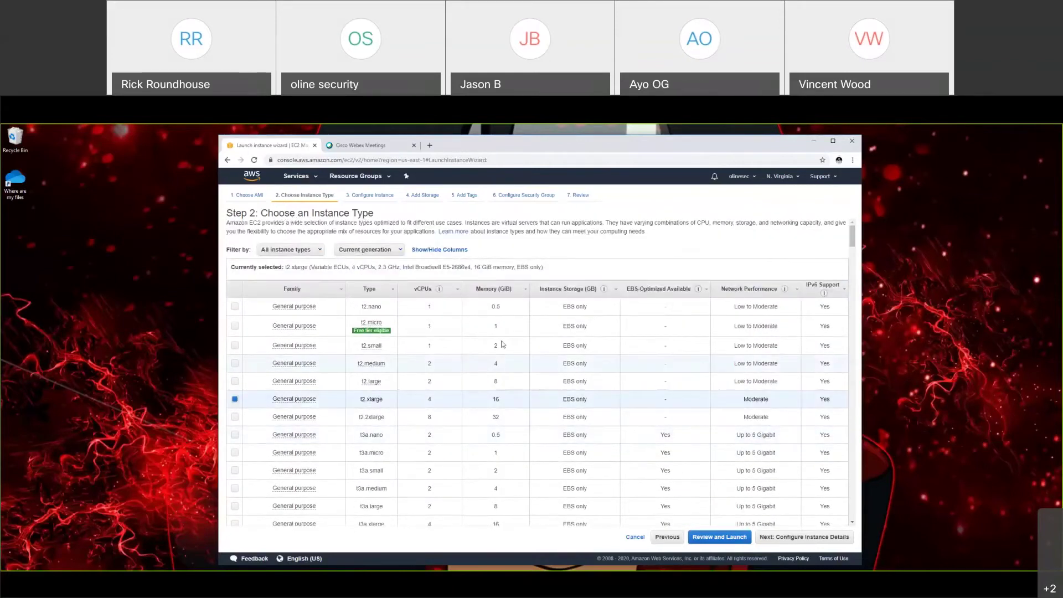
double_click(427, 329)
left_click(427, 329)
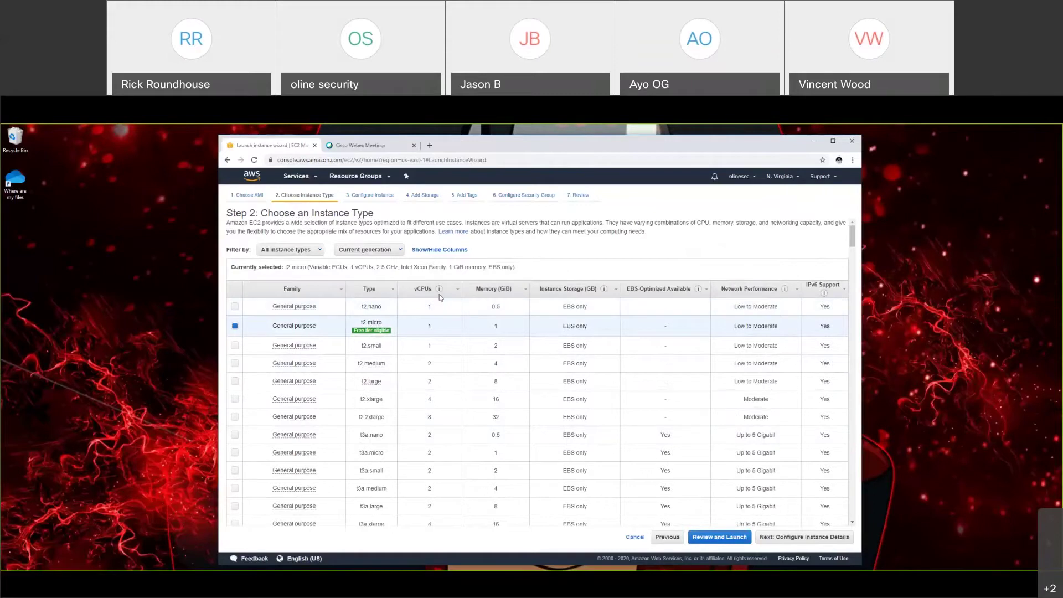
mouse_move(375, 330)
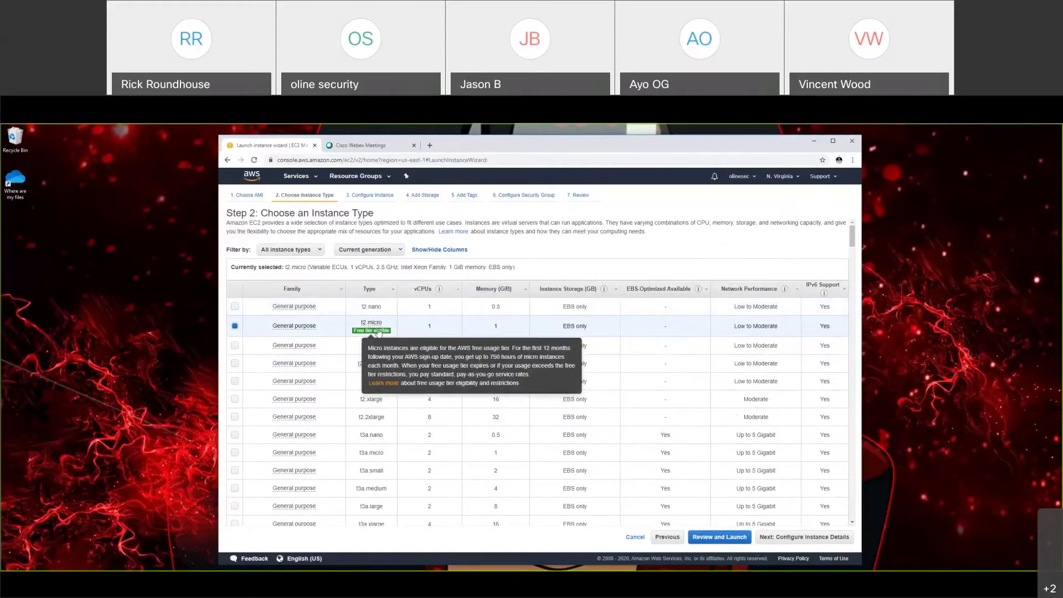
left_click(832, 537)
scroll(691, 436, "down", 3)
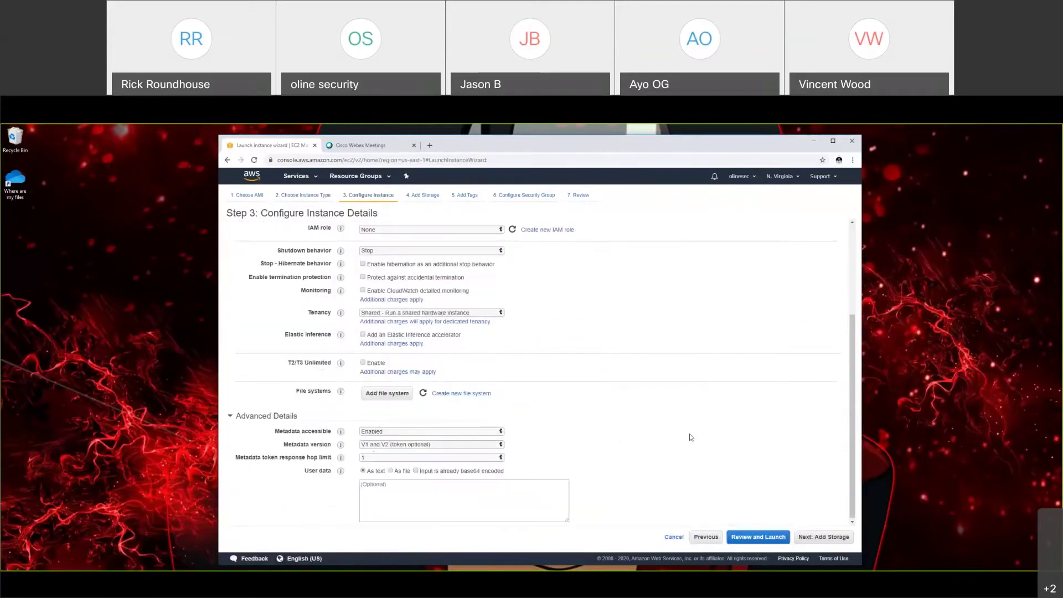
scroll(692, 436, "up", 3)
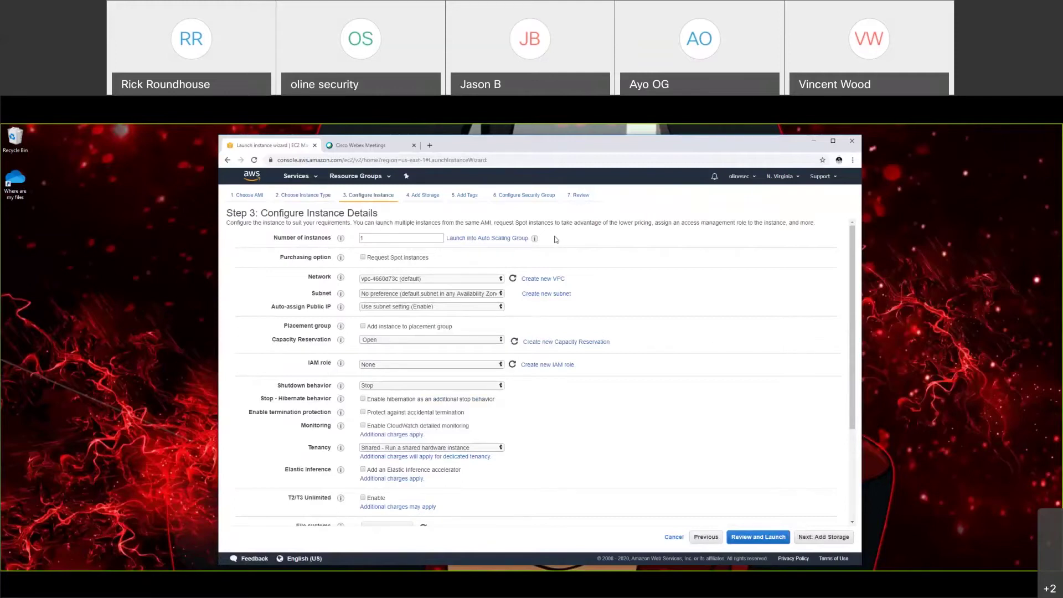
scroll(556, 240, "down", 2)
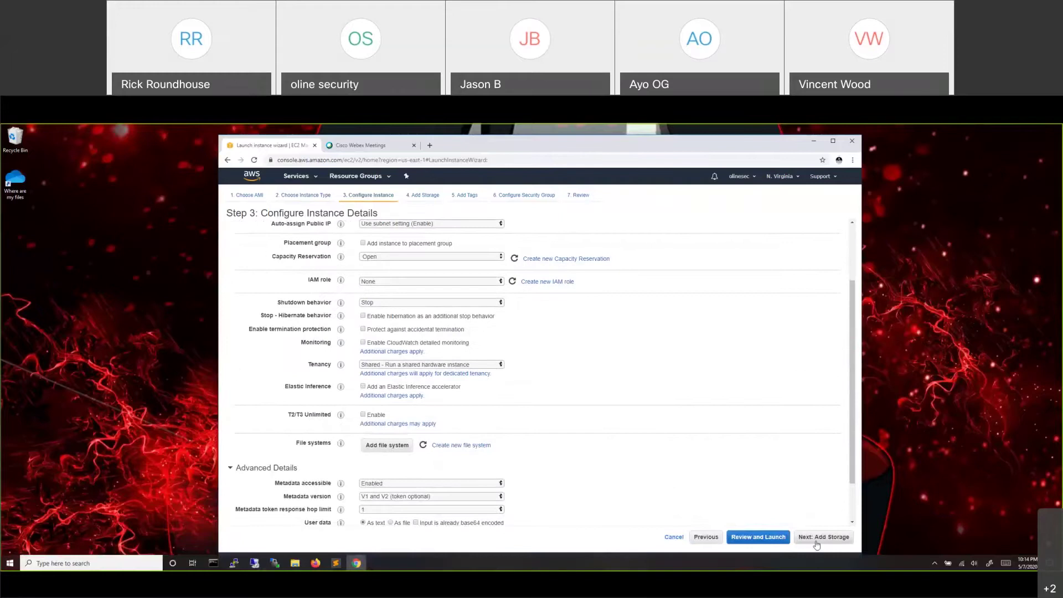
scroll(613, 466, "up", 2)
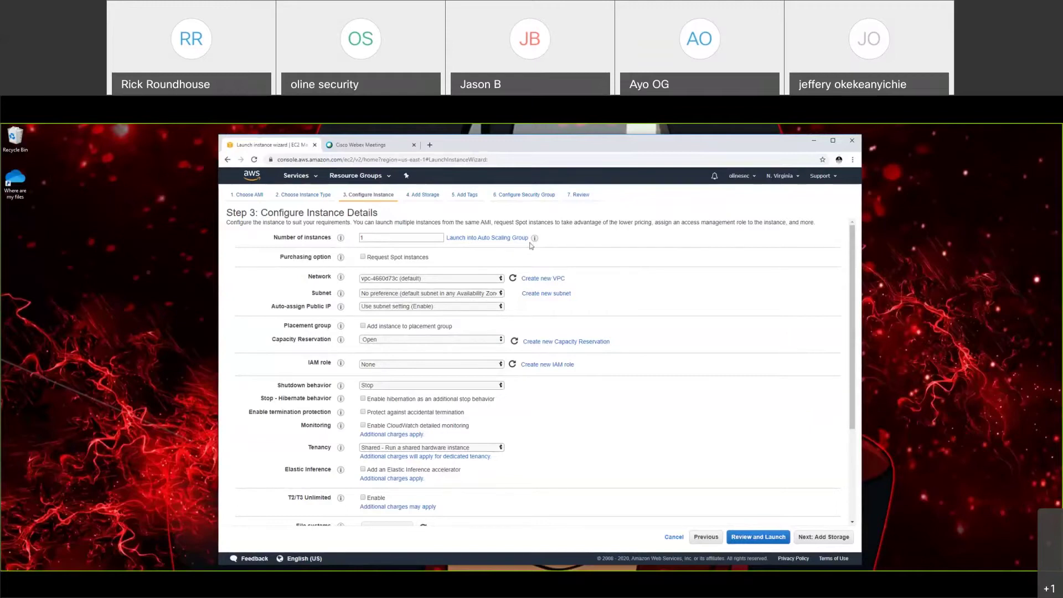
mouse_move(535, 239)
scroll(468, 269, "down", 3)
scroll(470, 270, "up", 3)
scroll(565, 315, "down", 1)
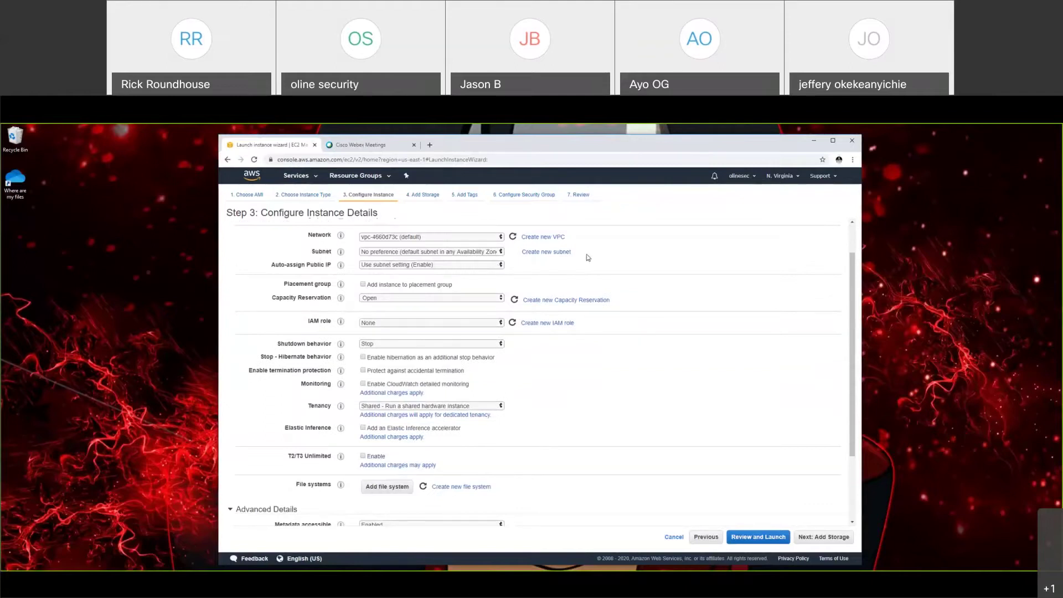
left_click_drag(588, 257, 266, 245)
left_click(265, 245)
scroll(595, 389, "down", 2)
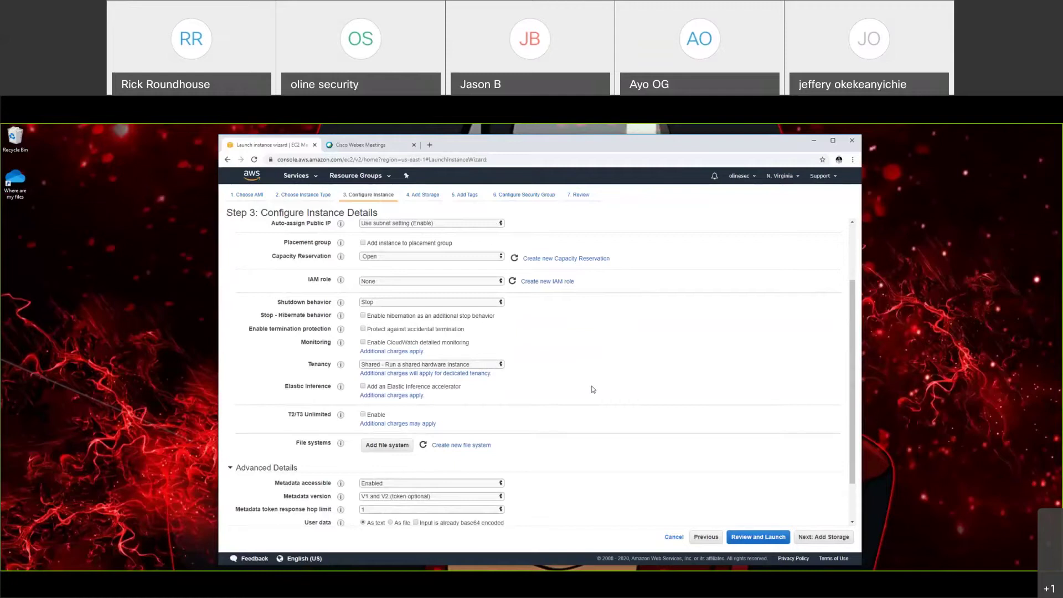
scroll(593, 389, "up", 3)
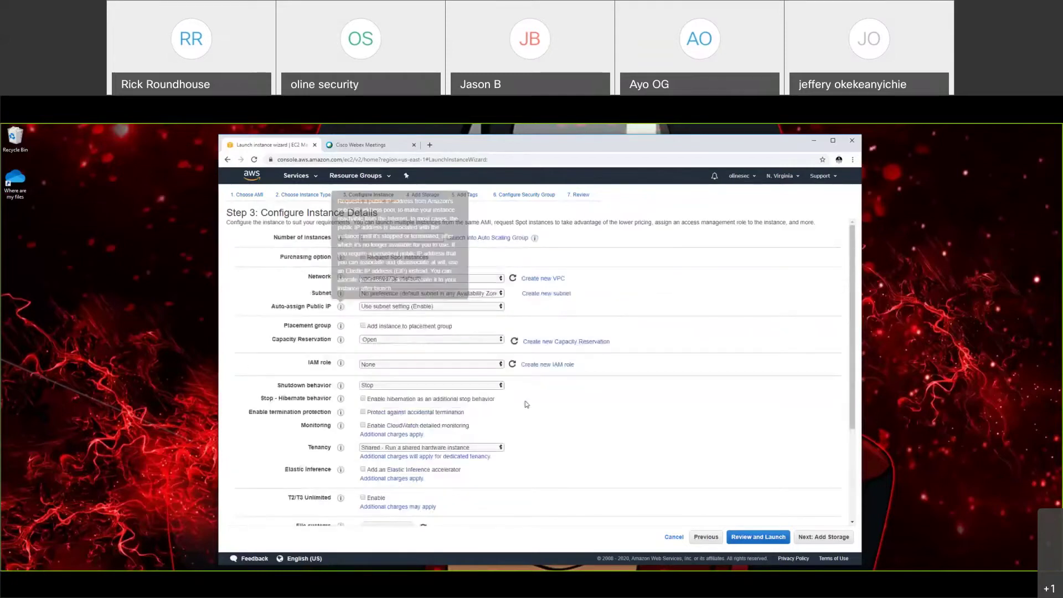
scroll(543, 413, "down", 1)
scroll(549, 417, "down", 1)
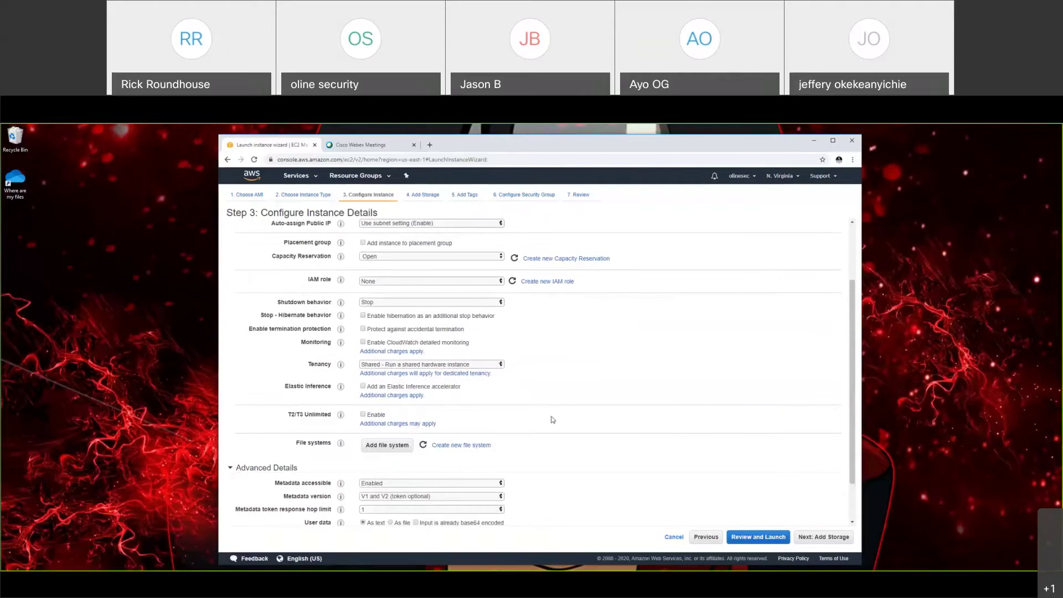
left_click_drag(601, 282, 309, 283)
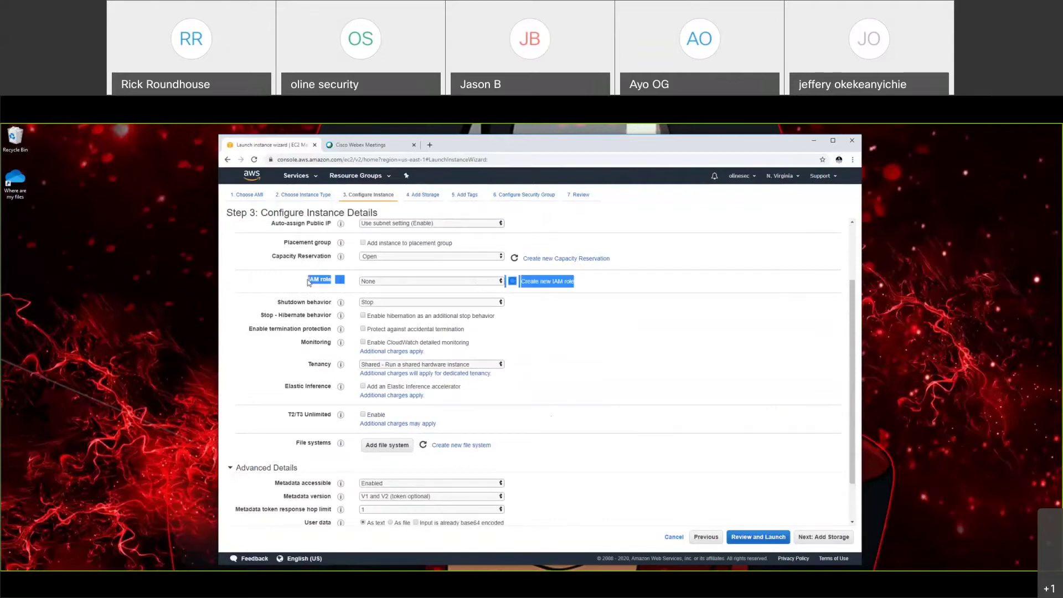
left_click(677, 290)
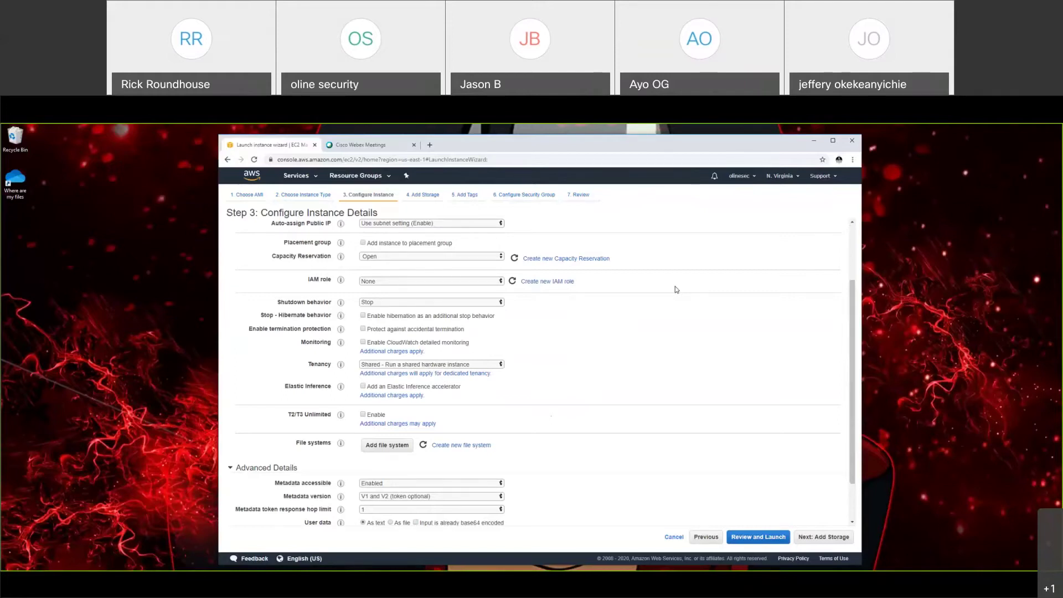
left_click(424, 282)
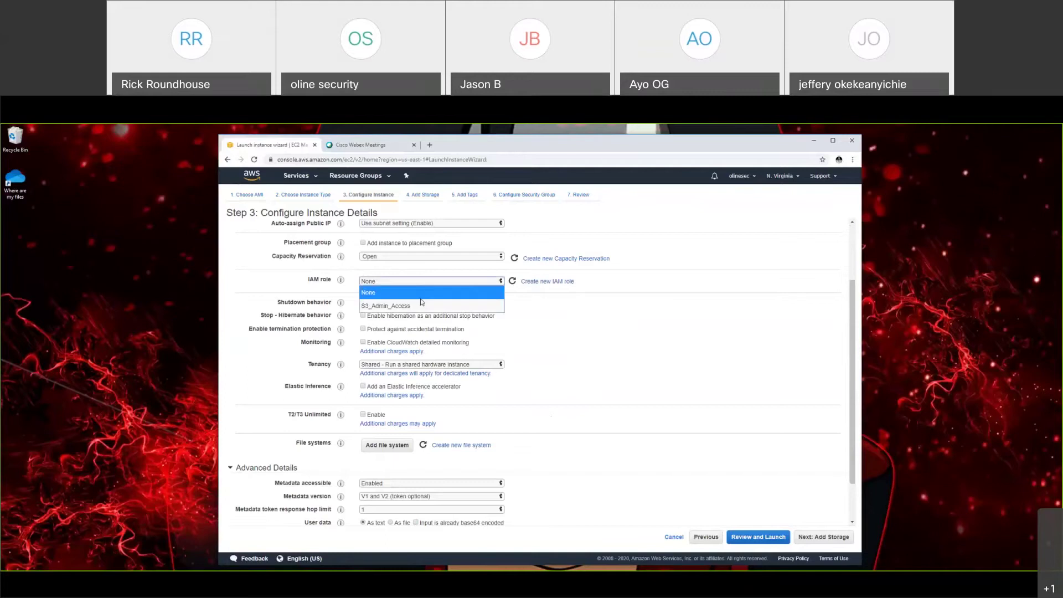
left_click(648, 294)
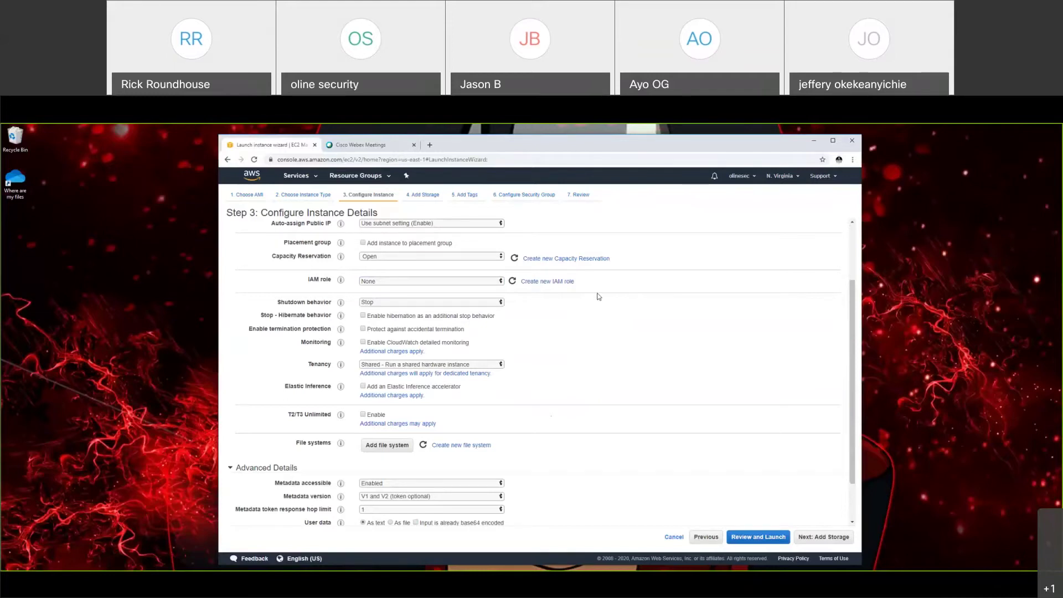
mouse_move(328, 281)
scroll(608, 389, "down", 2)
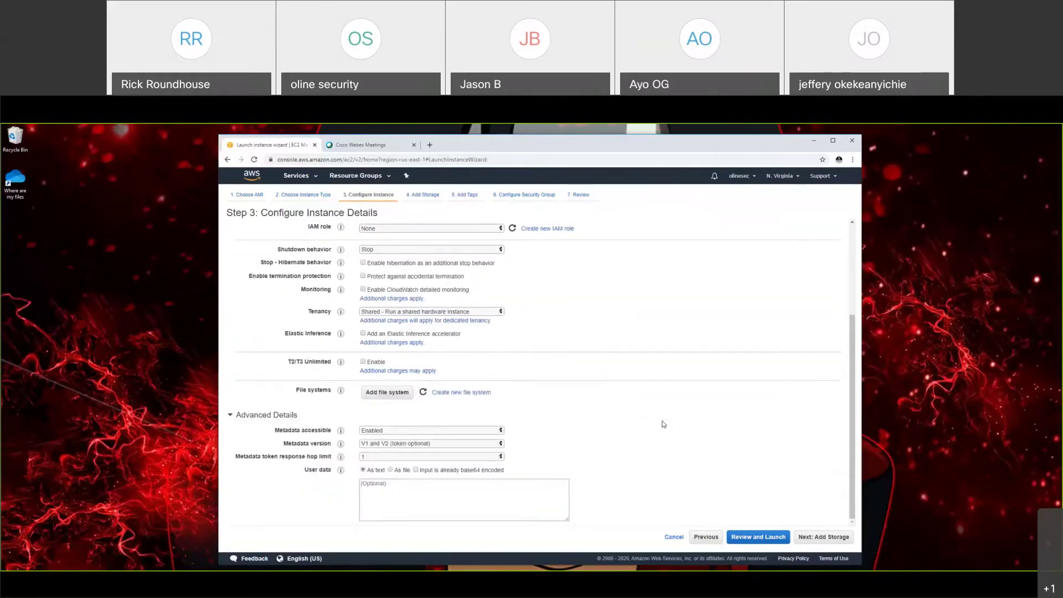
scroll(625, 413, "up", 5)
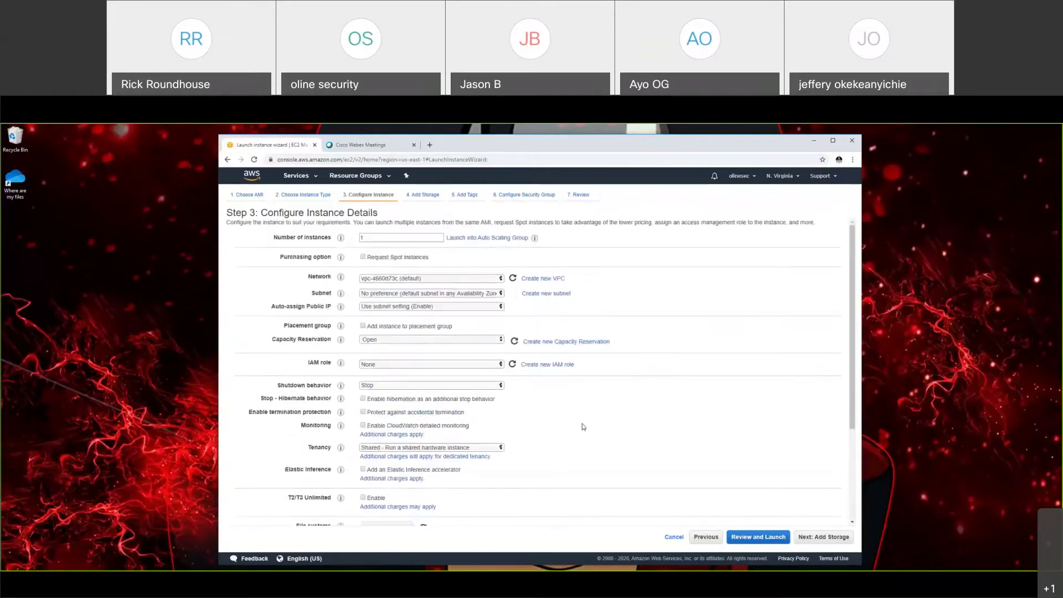
scroll(579, 430, "down", 3)
scroll(700, 445, "down", 2)
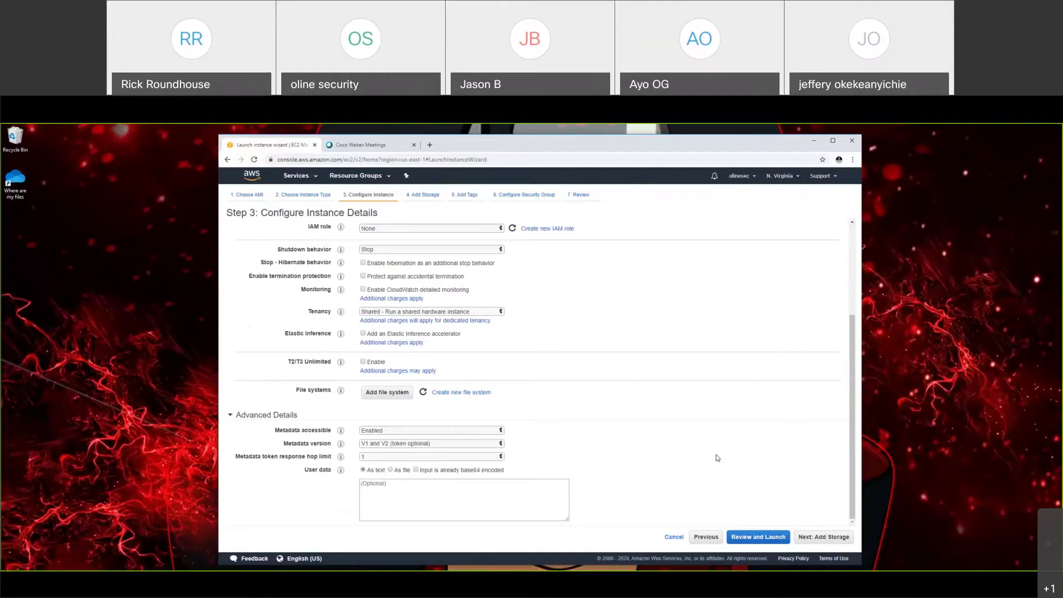
scroll(718, 458, "up", 1)
scroll(716, 459, "down", 1)
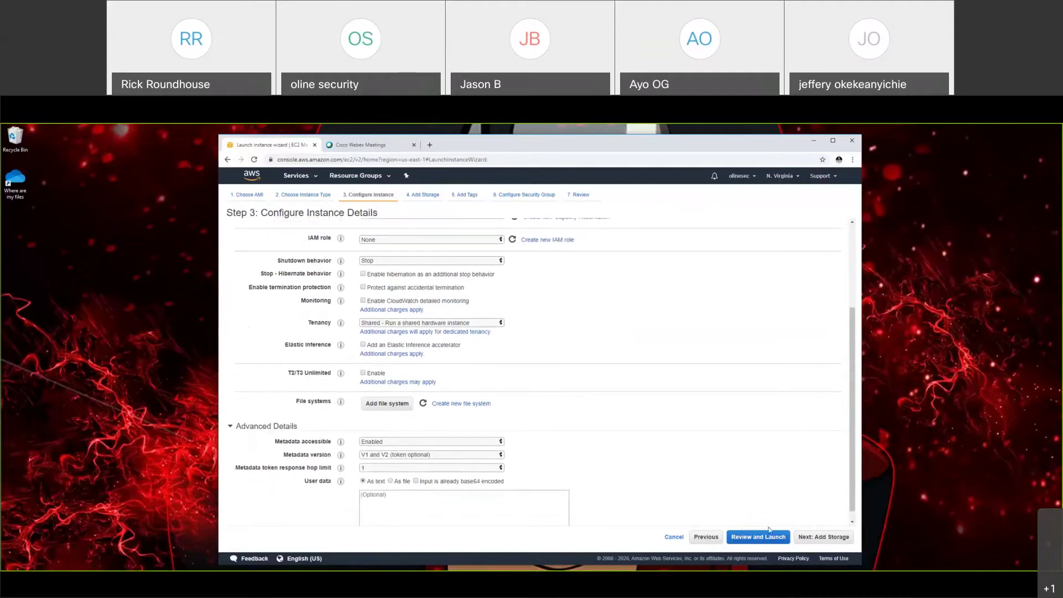
Step: Keep the 8 GiB root volume as unencrypted General Purpose SSD (gp2) storage
left_click(824, 538)
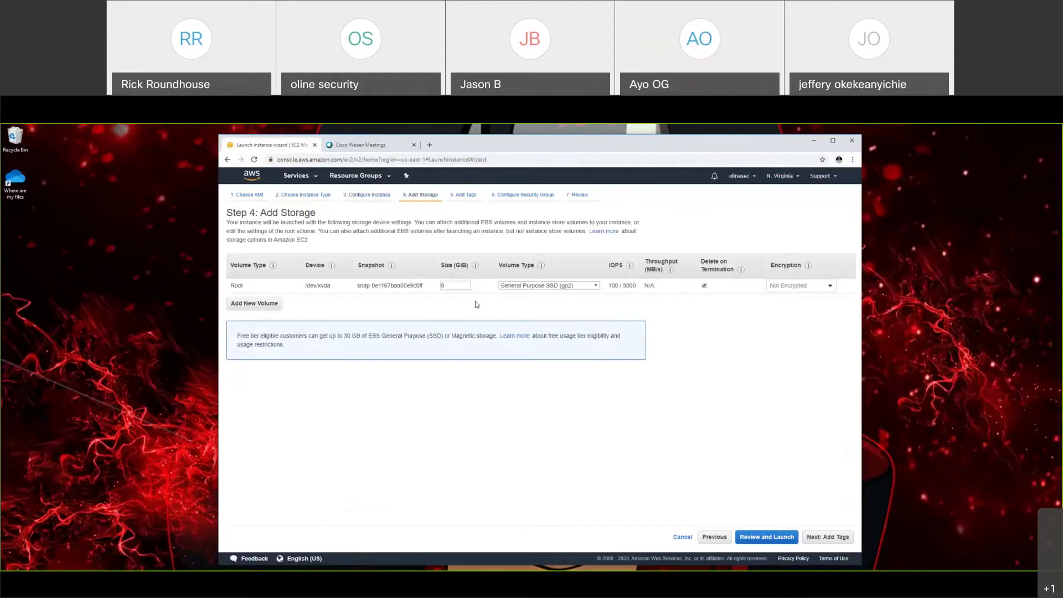
left_click(549, 286)
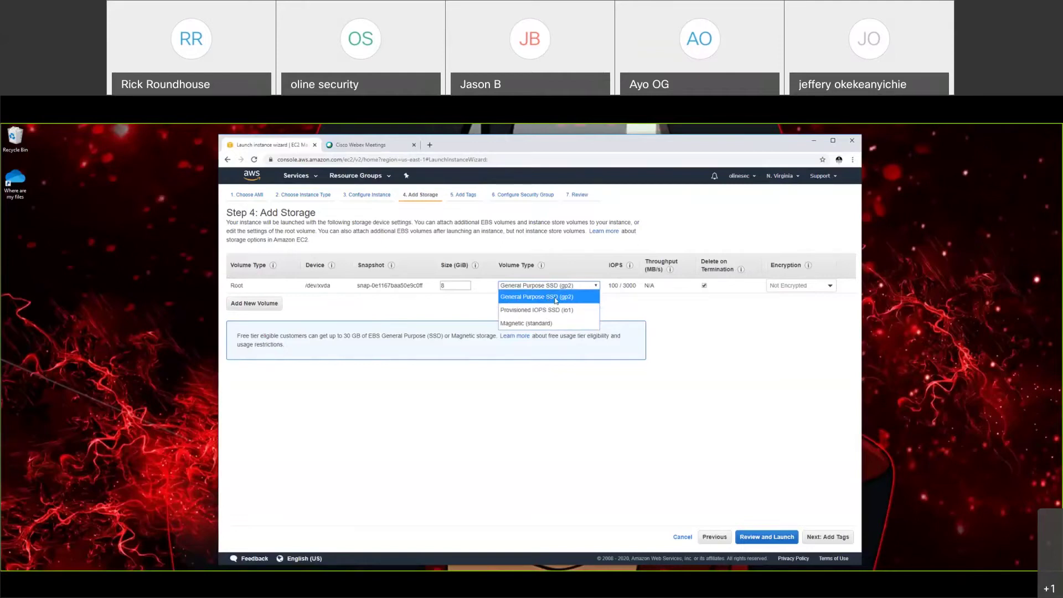
left_click(636, 308)
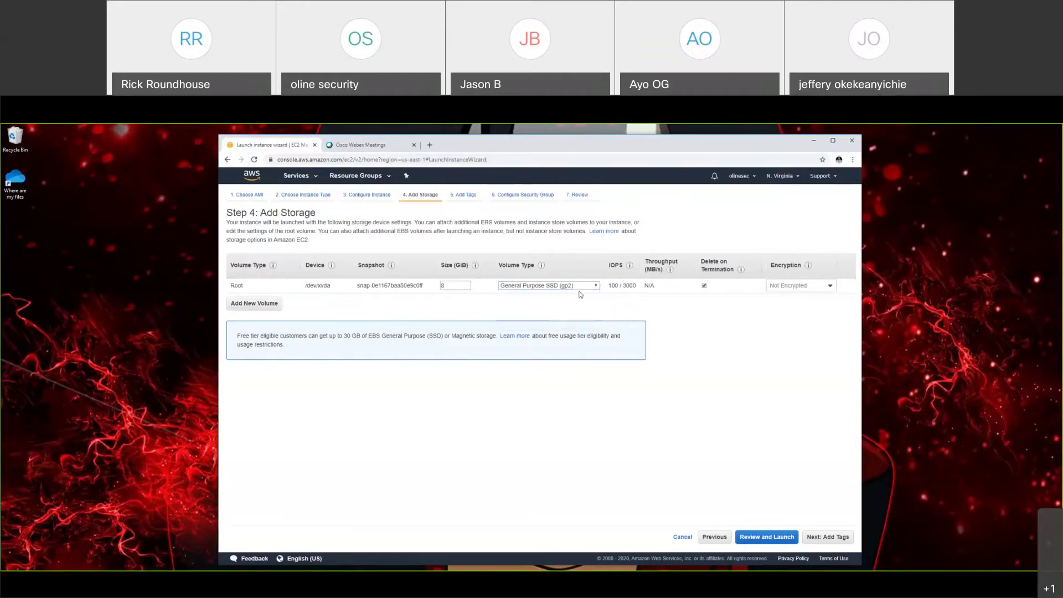
left_click(576, 287)
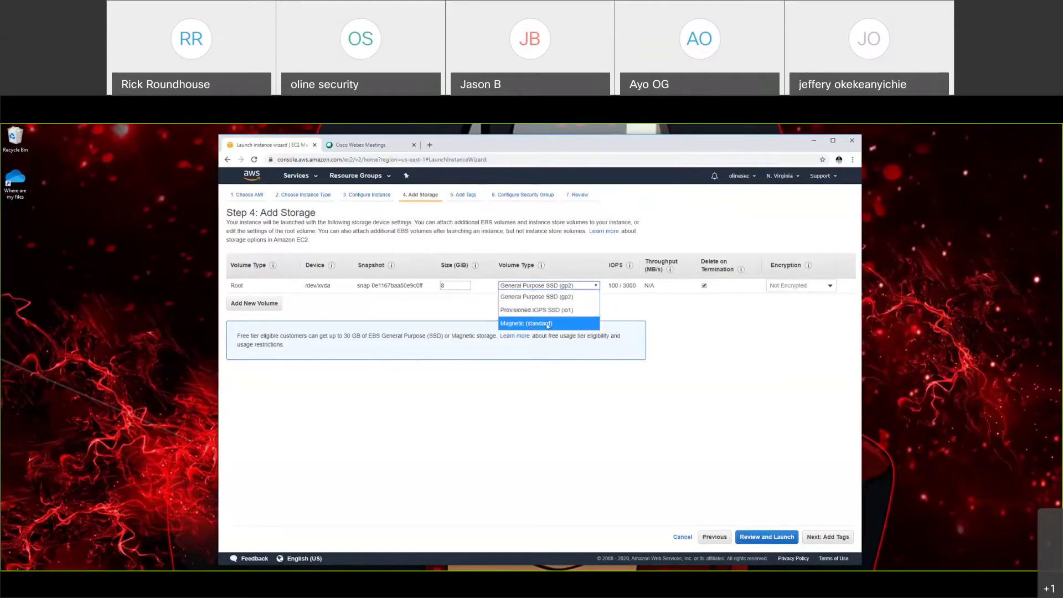
left_click(710, 332)
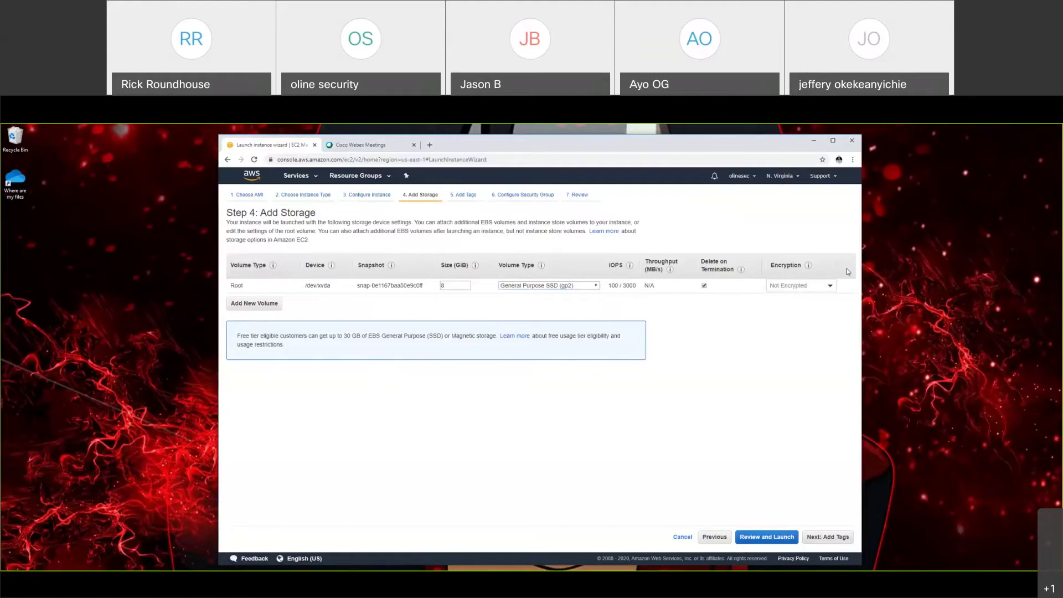
left_click(830, 285)
left_click(687, 323)
Step: Add a first tag with key Name and value 'Cyber Talk'
left_click(834, 535)
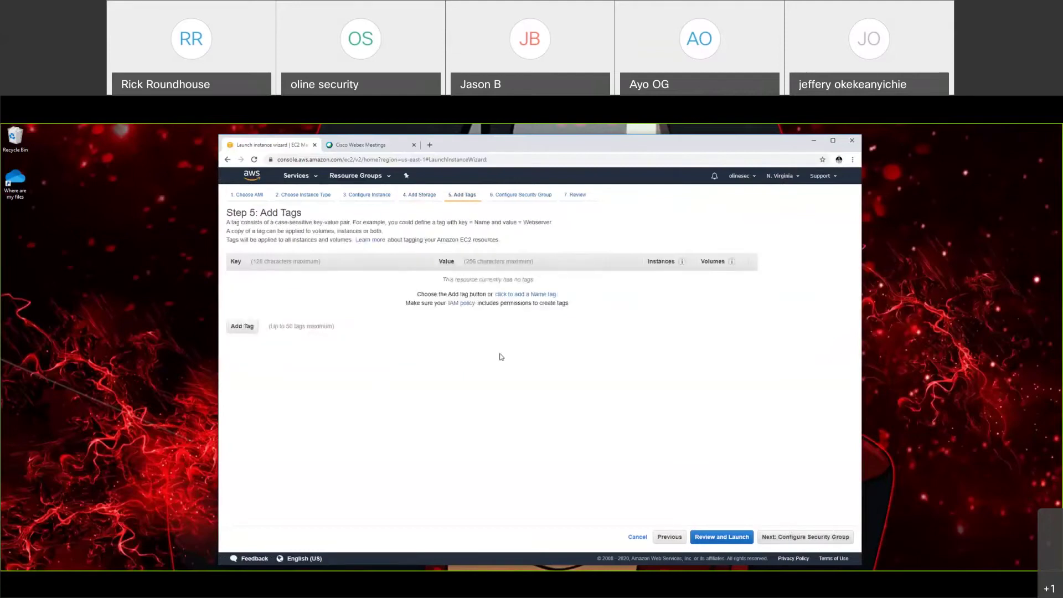
left_click(251, 327)
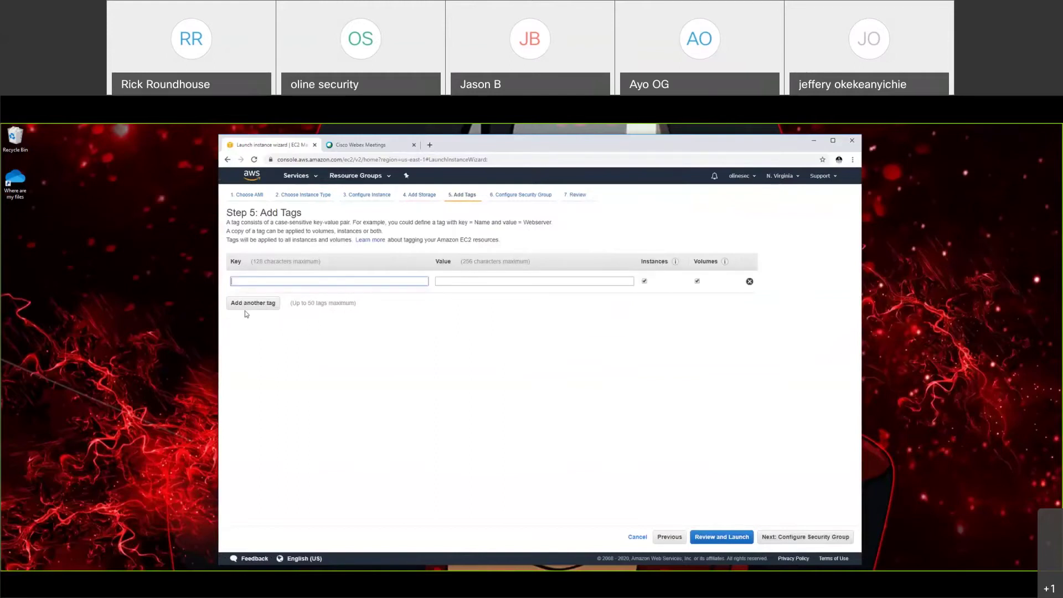
type("Nam")
left_click(273, 298)
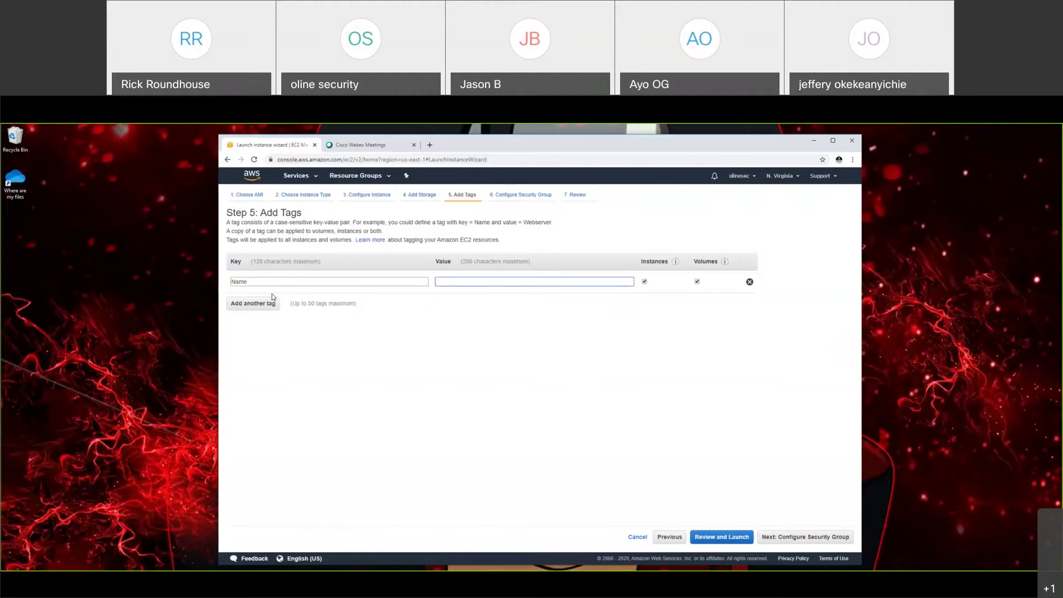
type("Cyve")
key("BackSpace")
key("BackSpace")
type("ber Talk")
left_click(282, 283)
left_click(261, 278)
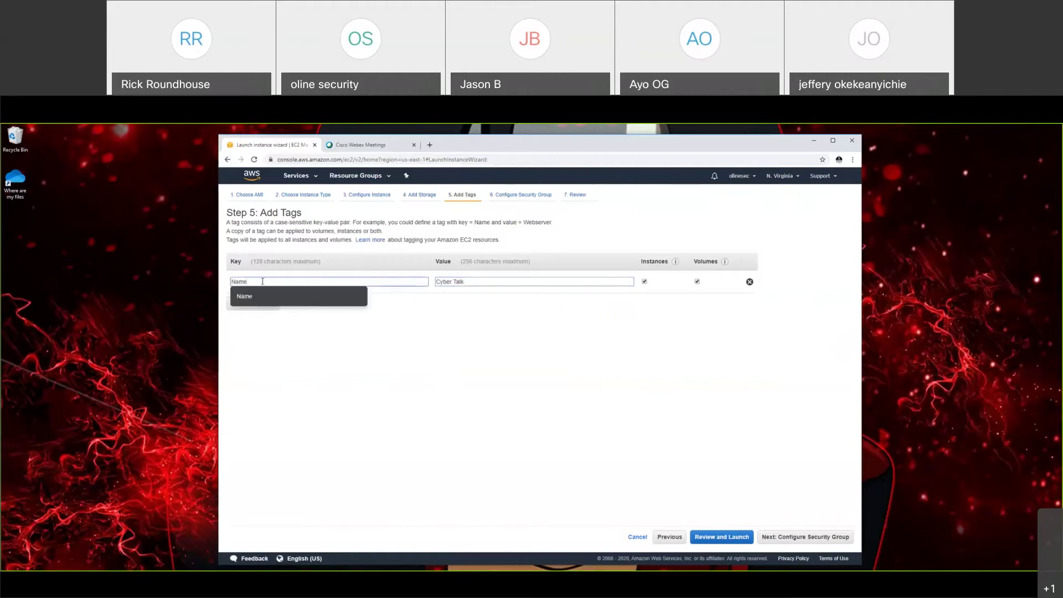
left_click(485, 282)
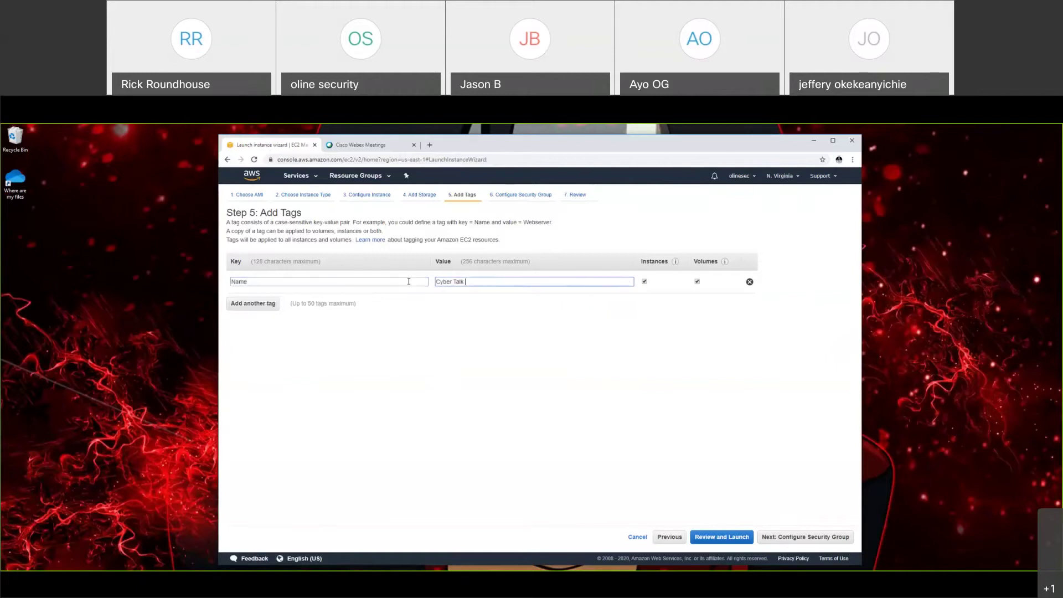
left_click(478, 283)
triple_click(467, 283)
left_click(250, 282)
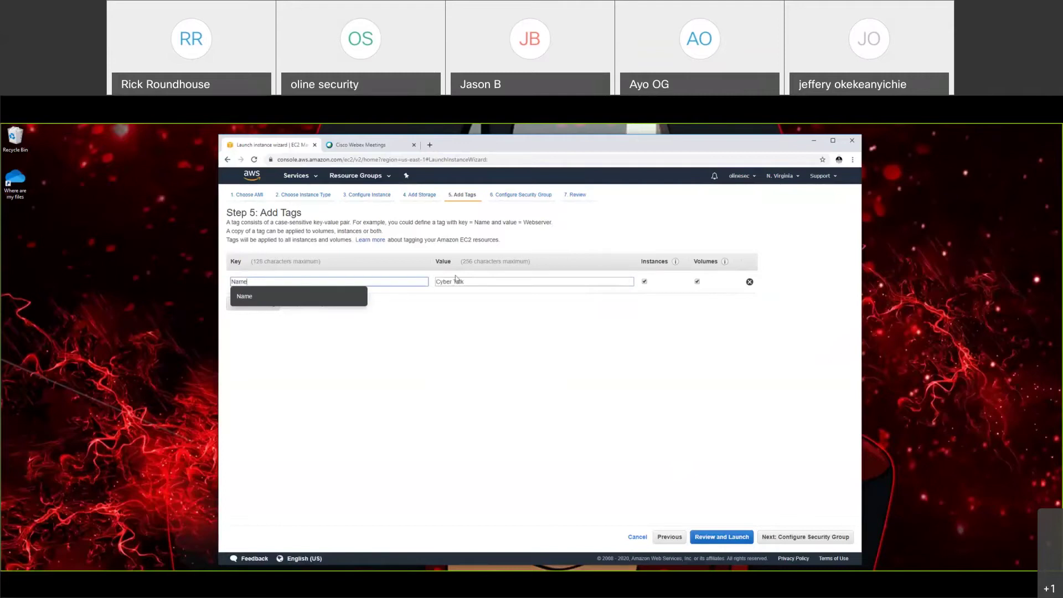
left_click(468, 281)
triple_click(452, 282)
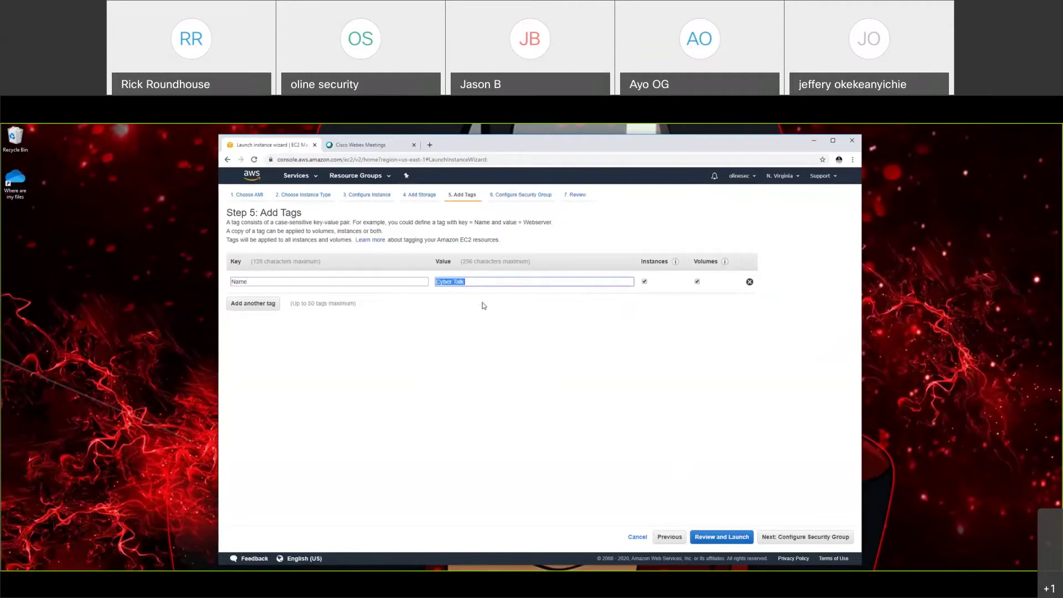
Step: Add two more tags: OS Type = Linux and Usage = Cyber Thursday
left_click(261, 304)
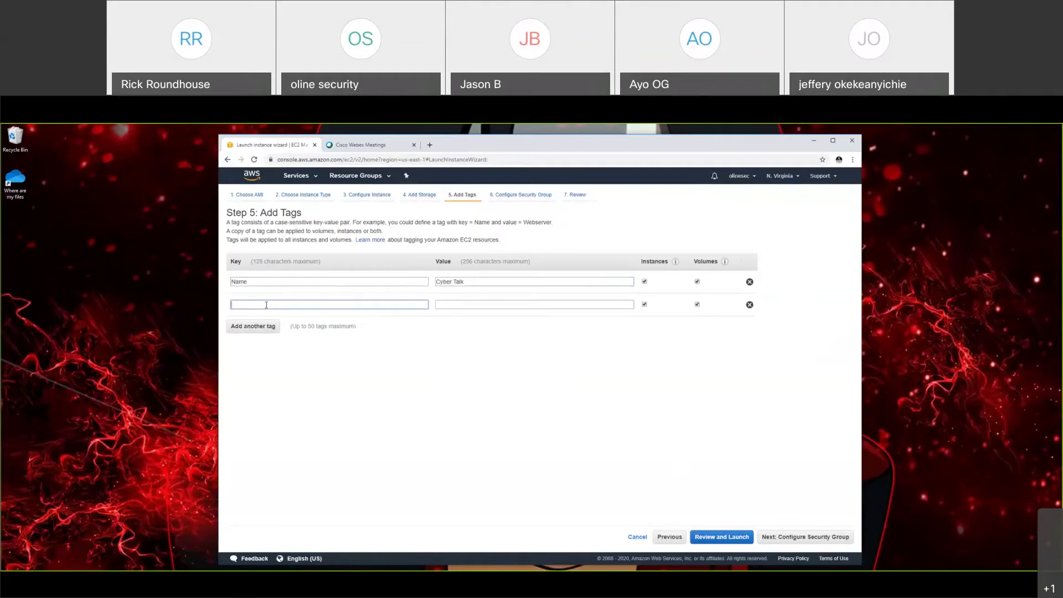
type("W")
type("OS Type")
key("Tab")
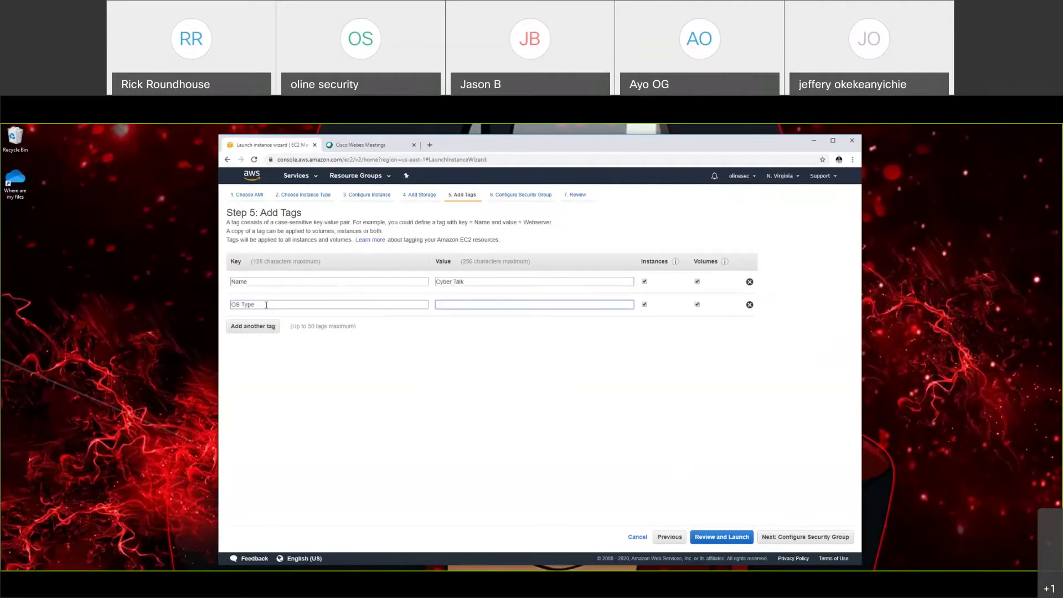
type("Linux")
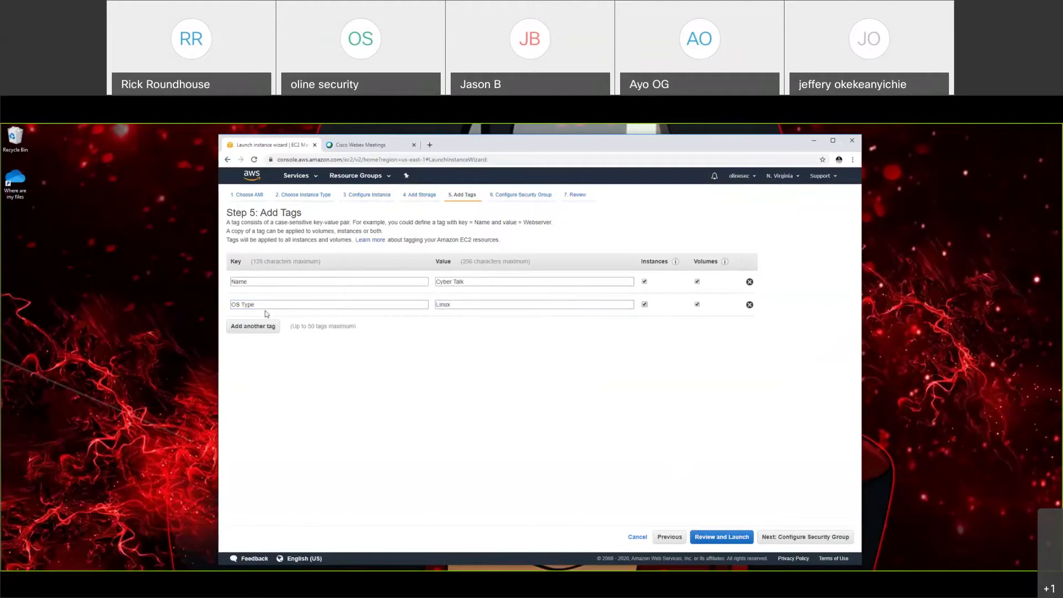
left_click(264, 326)
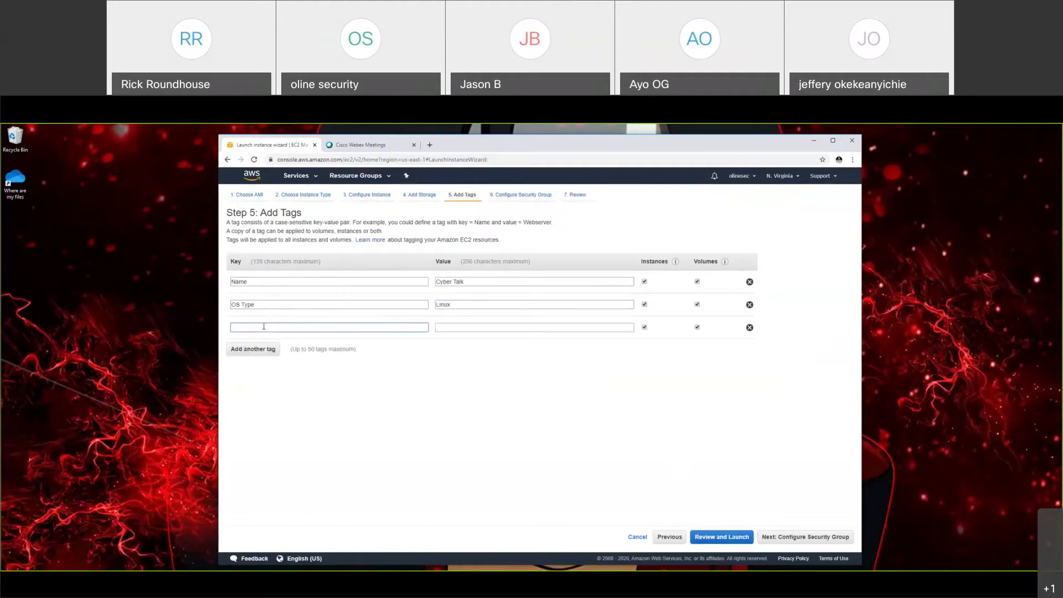
type("Usage")
key("Tab")
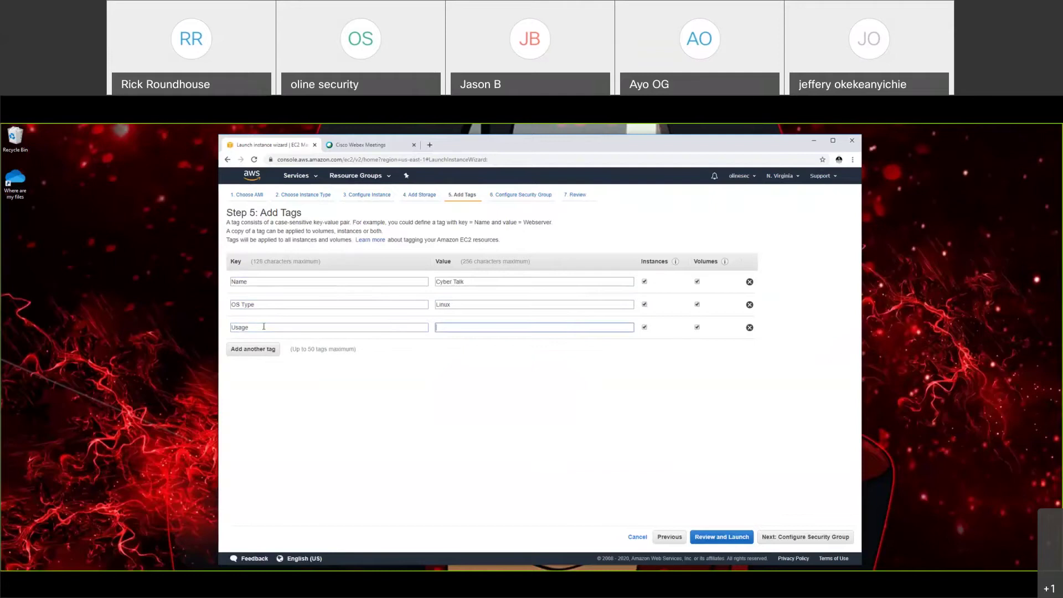
type("Cyber Thursday")
left_click(339, 337)
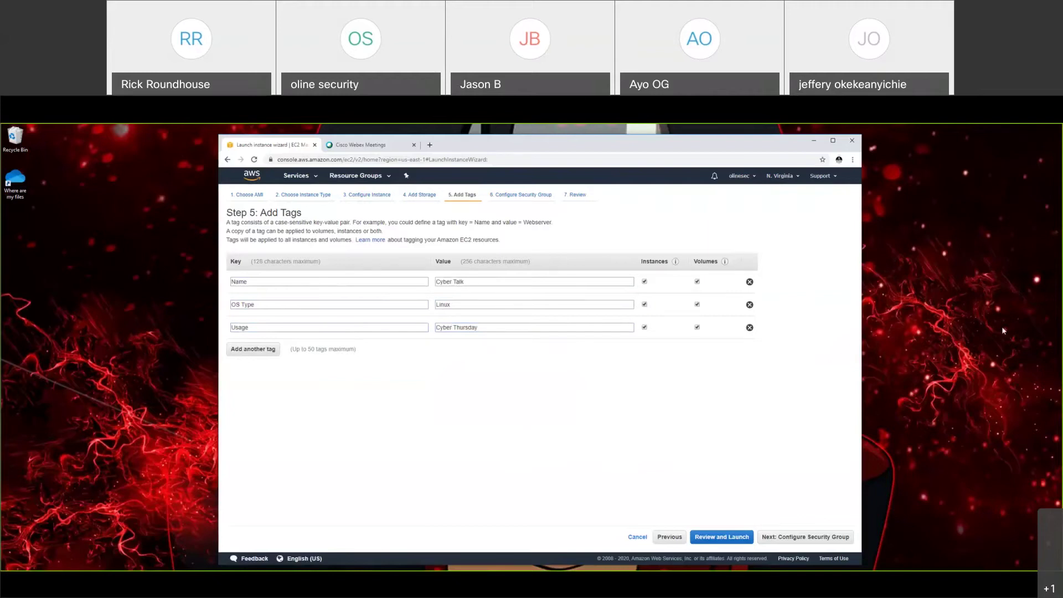
Step: Give the new group's SSH port 22 rule the description 'remote-login'
left_click(809, 539)
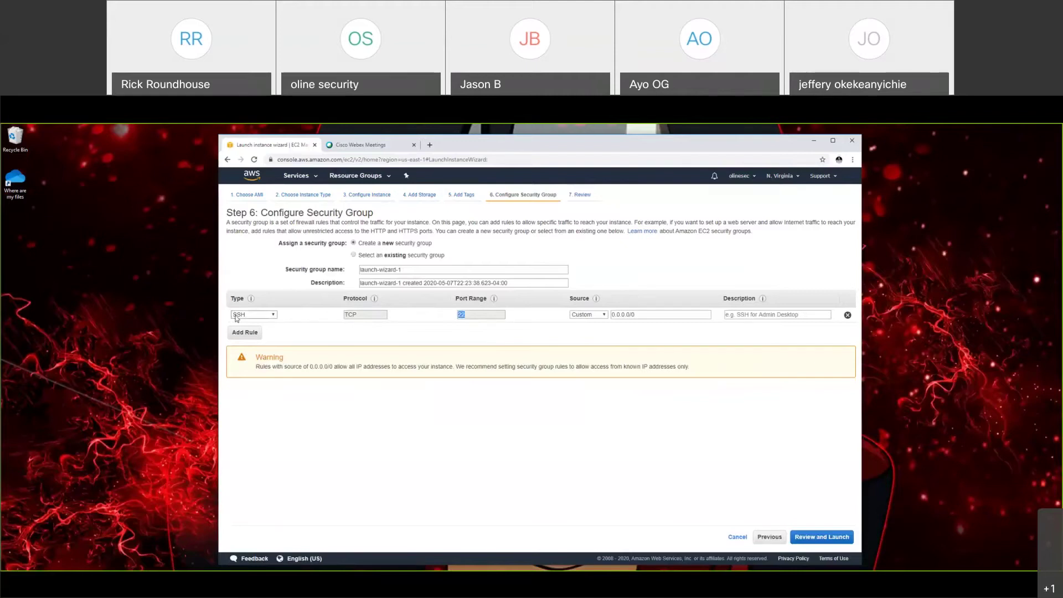
left_click(466, 319)
double_click(461, 314)
left_click(744, 316)
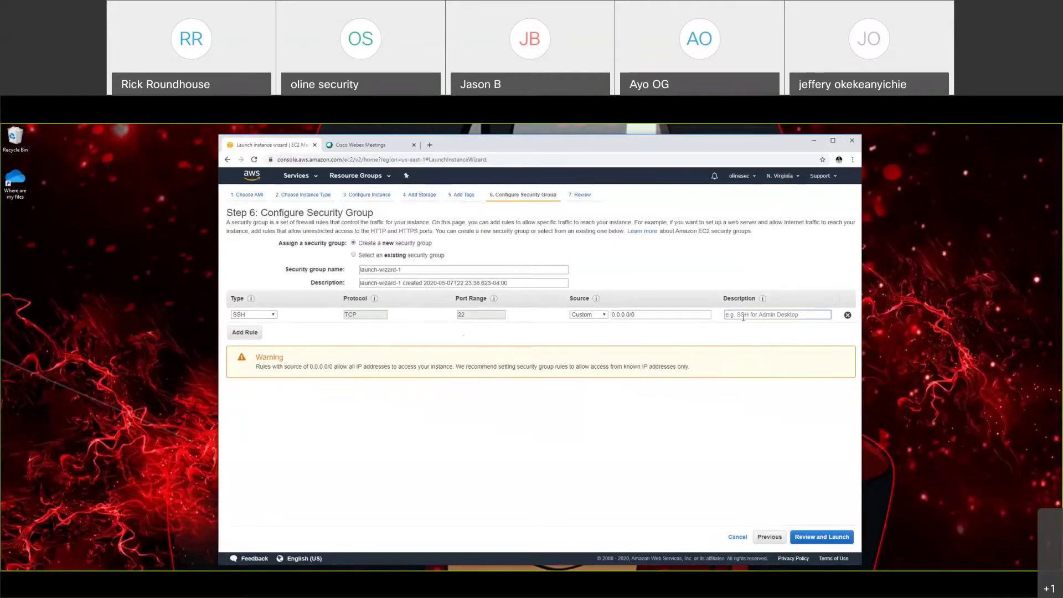
type("remote-login")
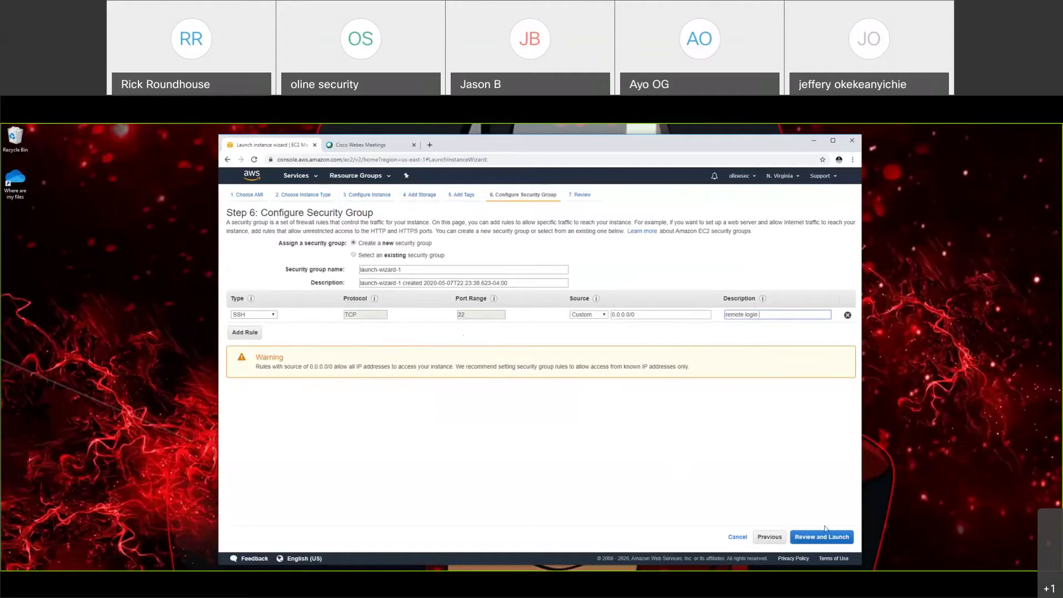
left_click(421, 276)
Step: Switch to an existing security group and tick default_linux_os
triple_click(475, 270)
left_click_drag(491, 283, 379, 268)
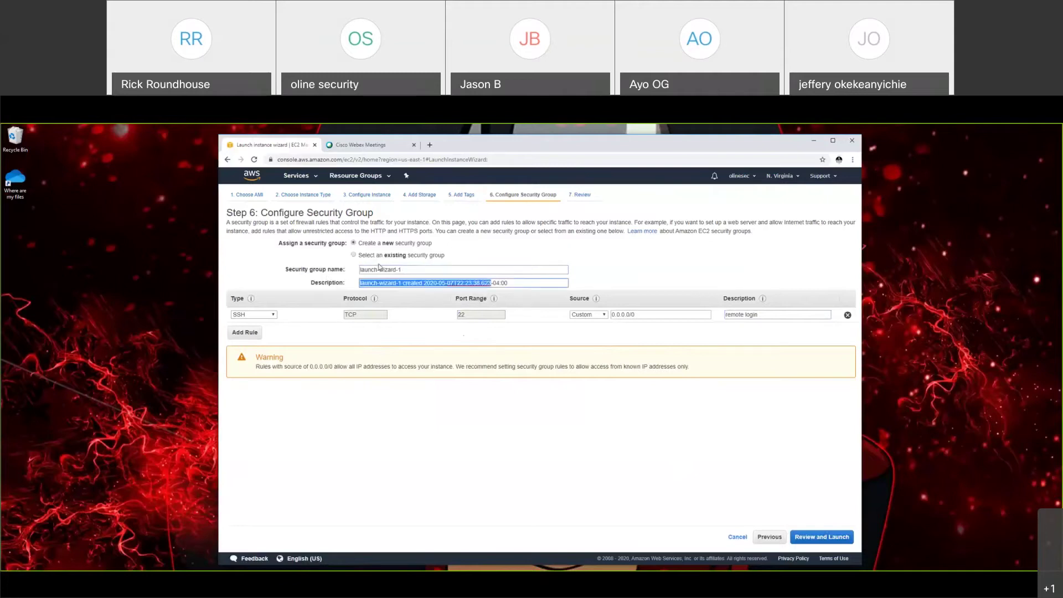
left_click(383, 256)
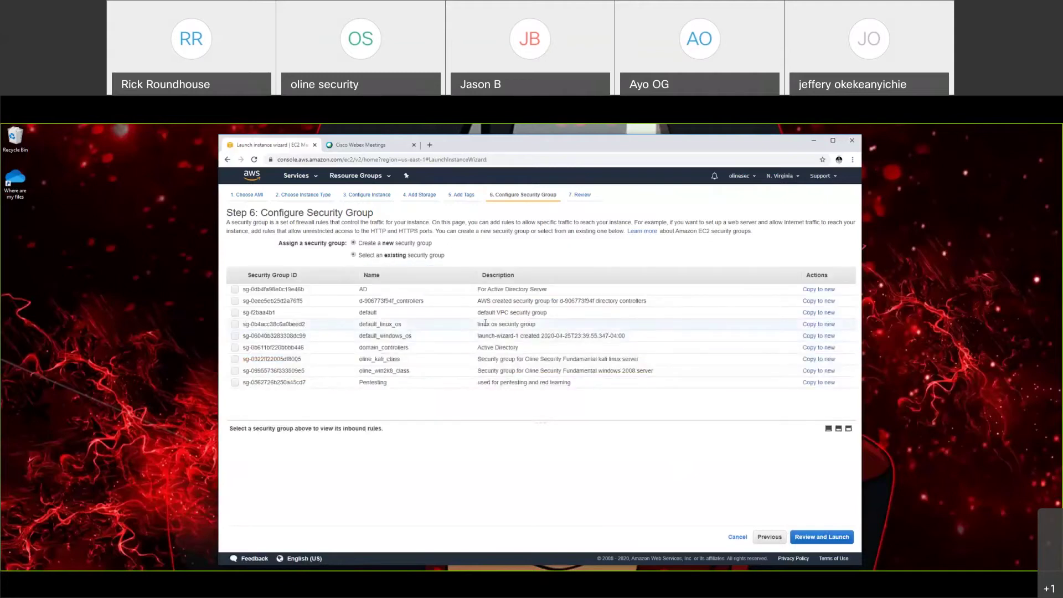
left_click(281, 328)
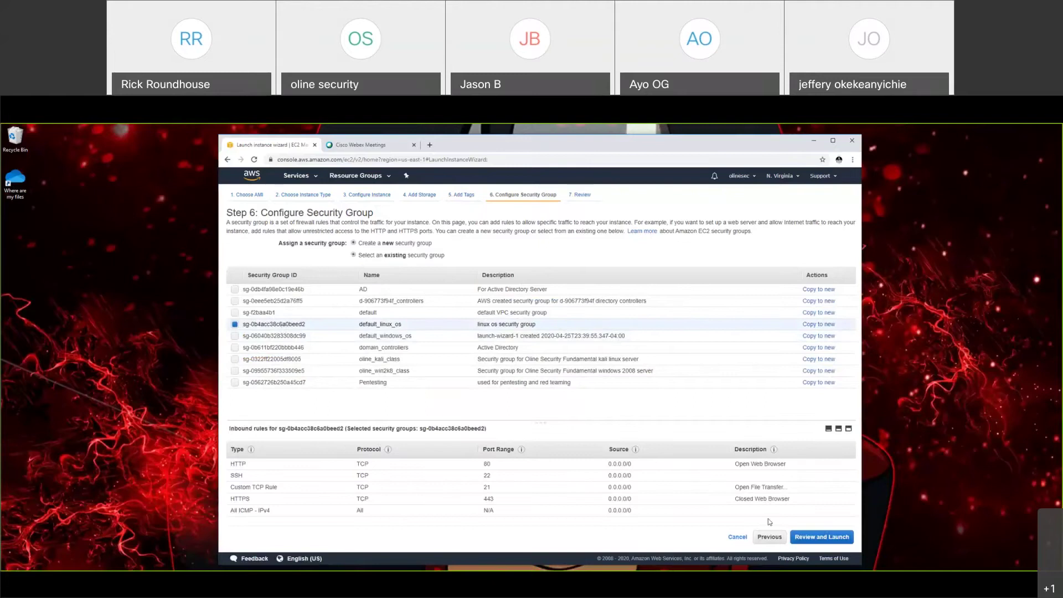
Step: Review the launch summary with Instance Details expanded, then return to the Instances list
left_click(817, 537)
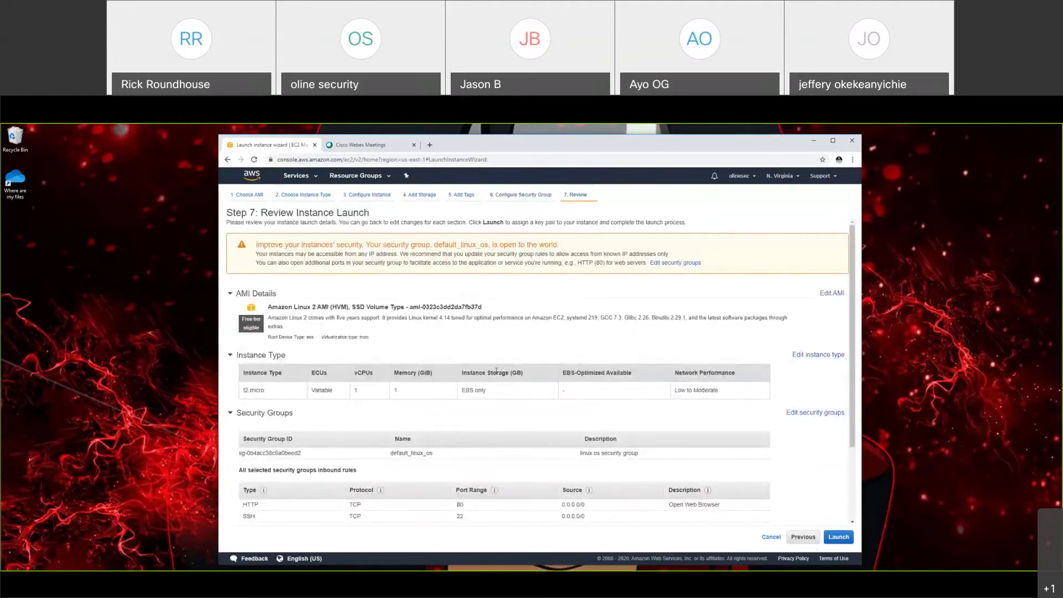
scroll(478, 372, "down", 1)
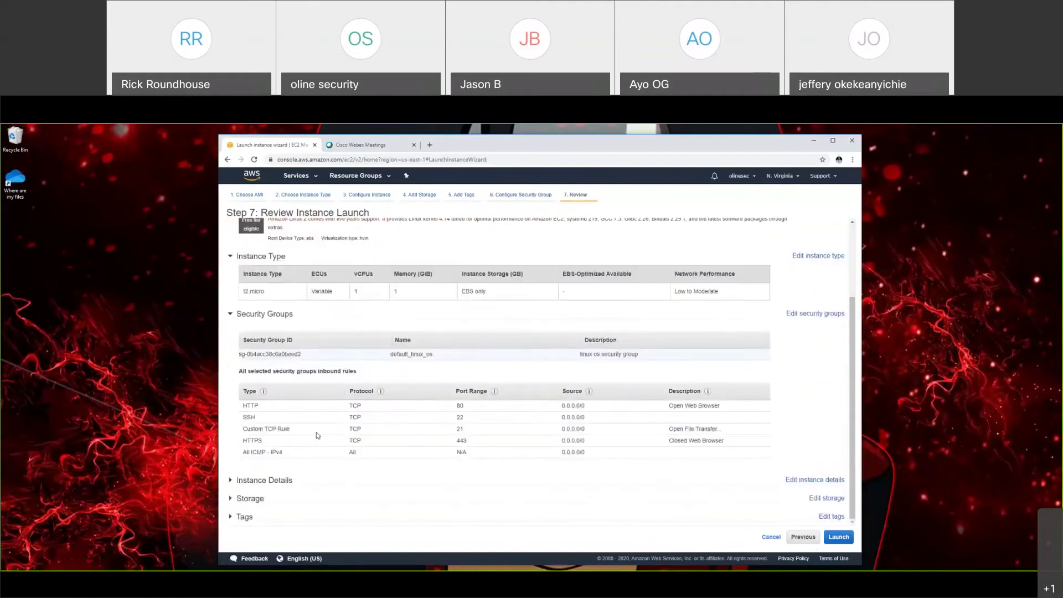
left_click(246, 481)
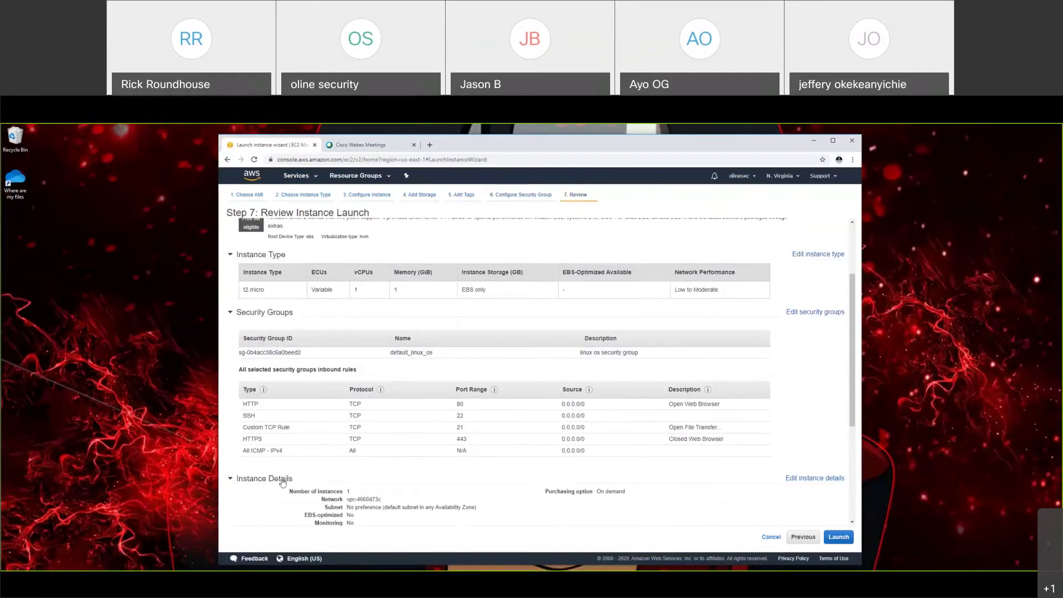
scroll(246, 483, "down", 5)
scroll(251, 503, "down", 1)
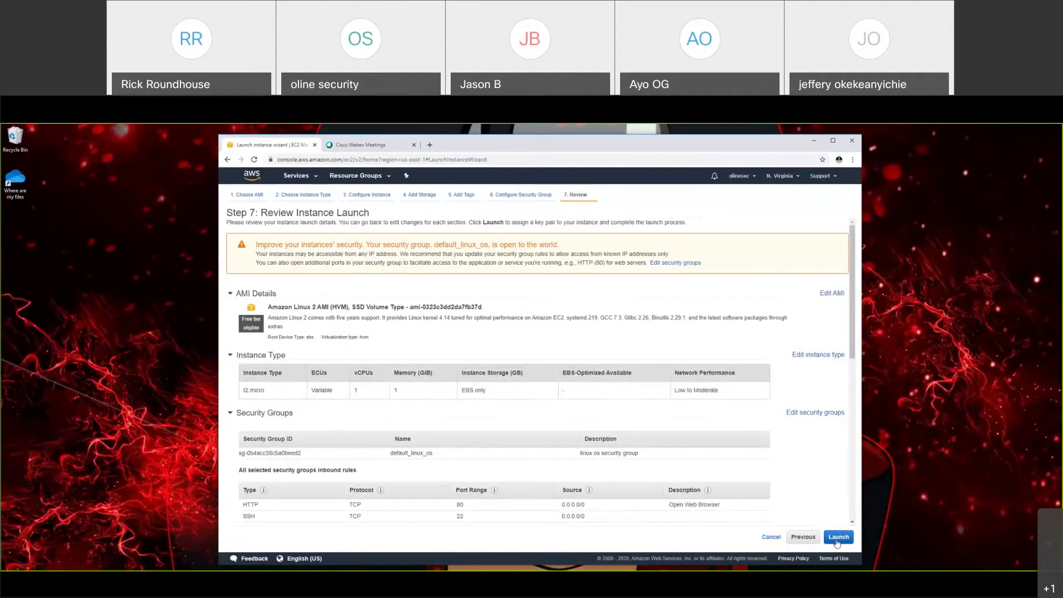
left_click(775, 536)
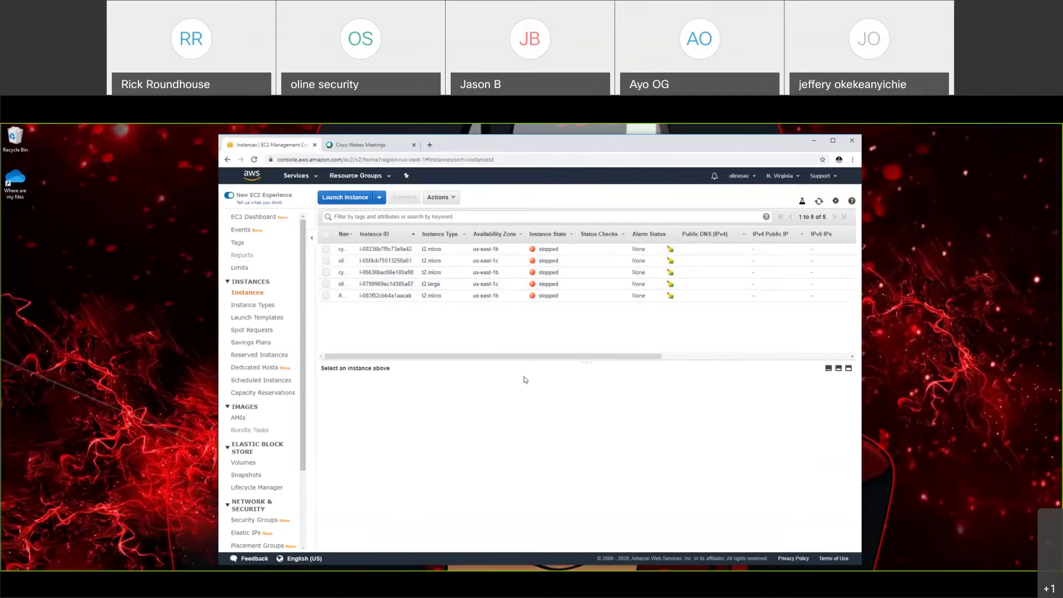
Step: Start a new launch, search AMIs for 'window' and select Microsoft Windows Server 2019 Base
left_click(359, 200)
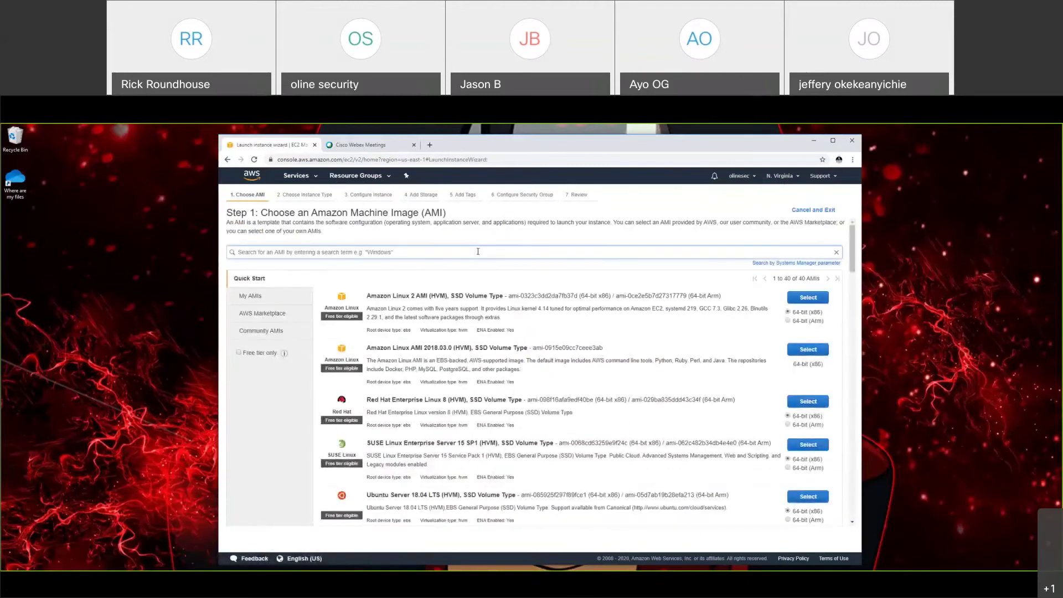
type("windows")
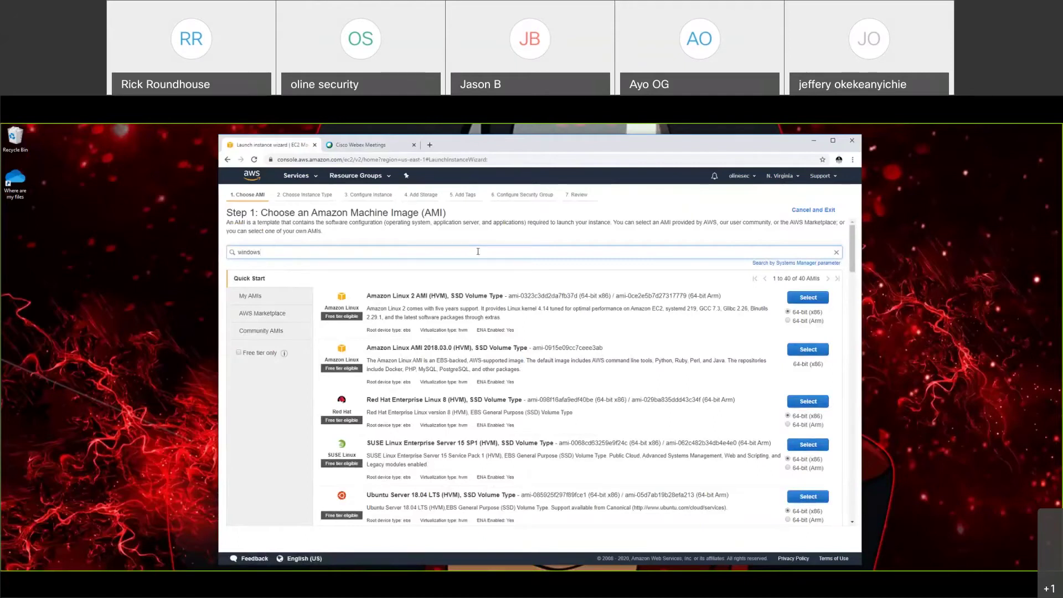
key("Return")
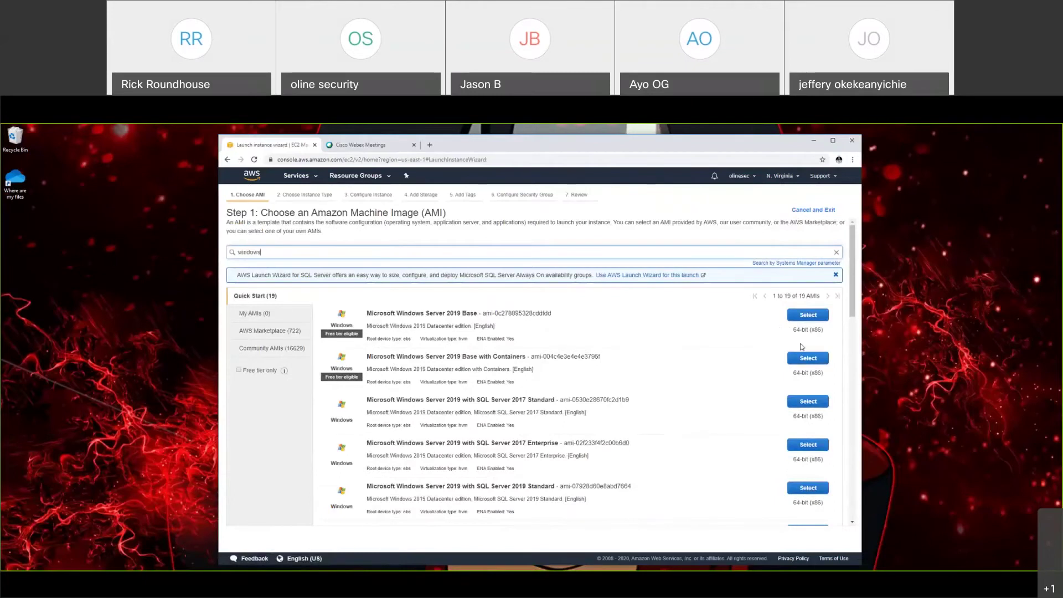
left_click(812, 316)
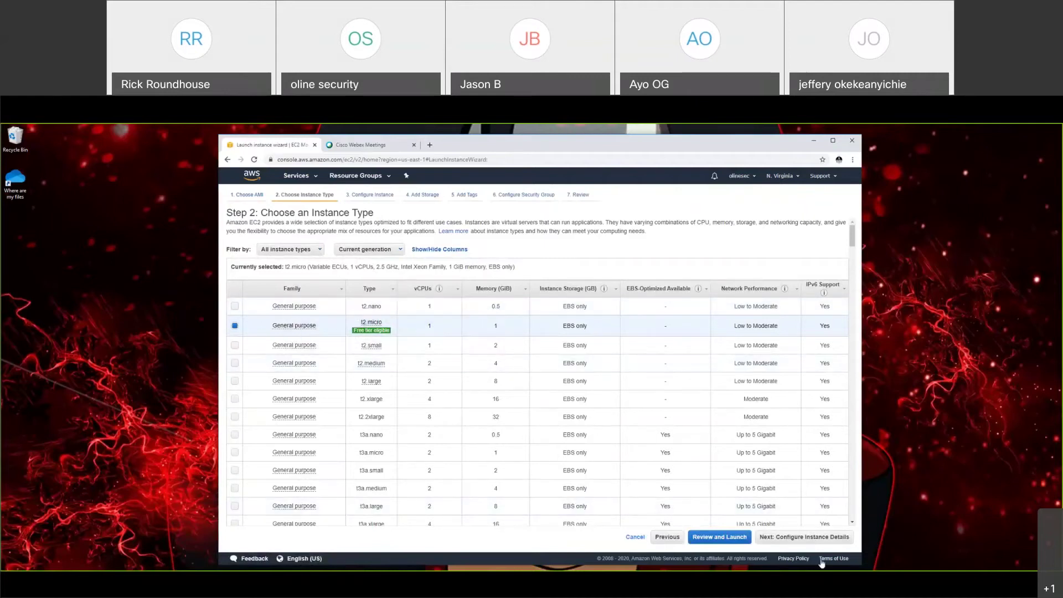
Step: Jump to the launch review, then step back through the wizard to Step 5: Add Tags
left_click(720, 537)
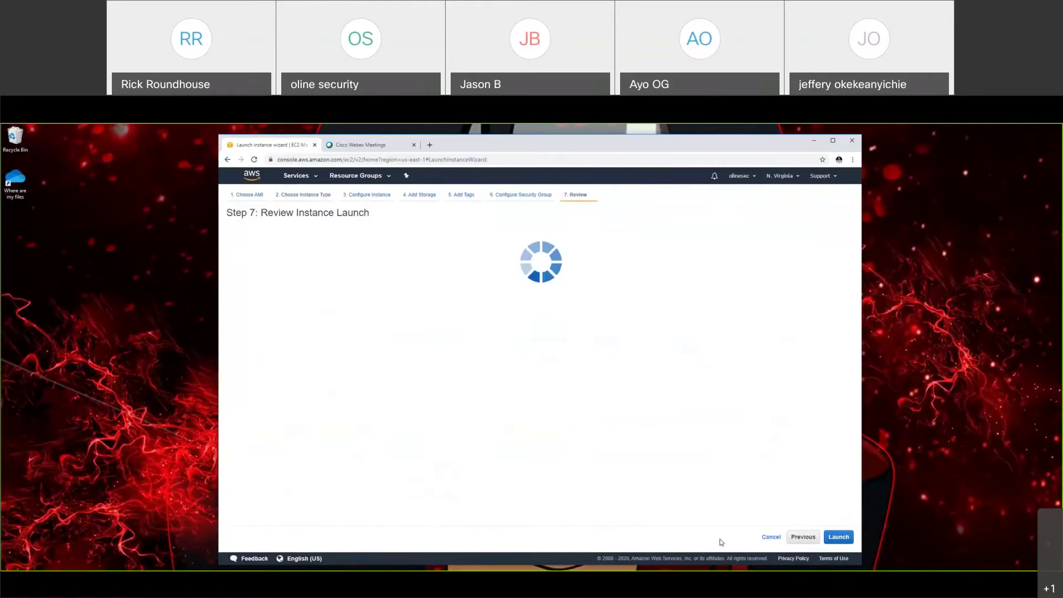
scroll(698, 499, "down", 5)
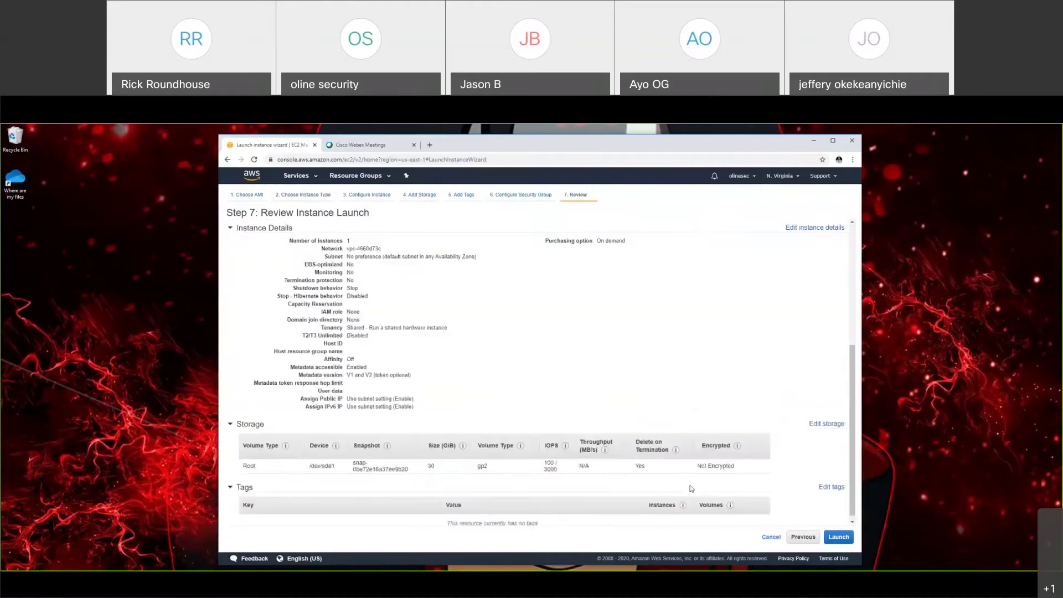
scroll(690, 489, "up", 5)
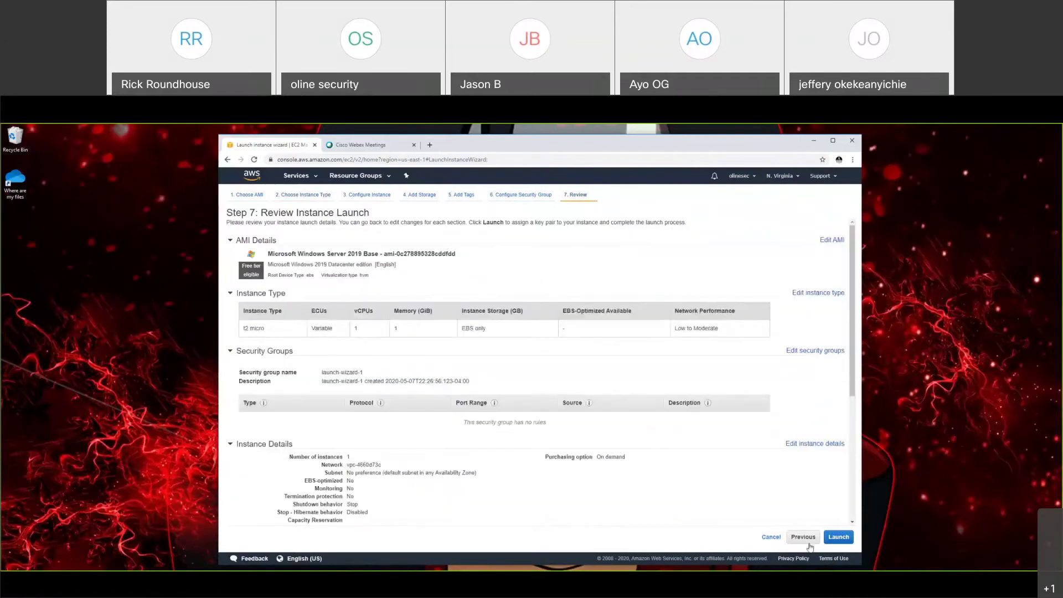
left_click(809, 540)
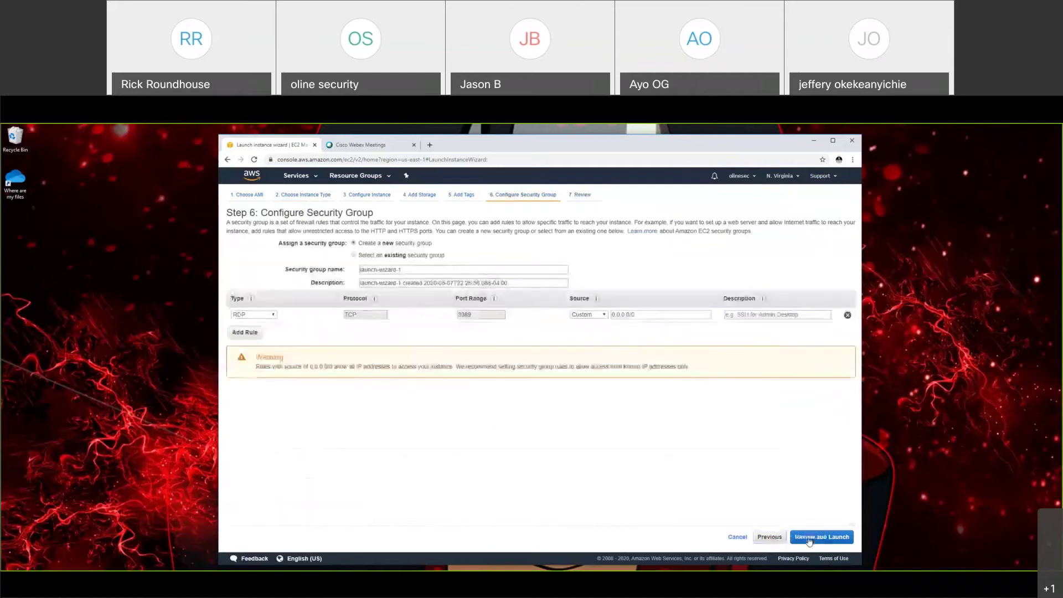
left_click(778, 538)
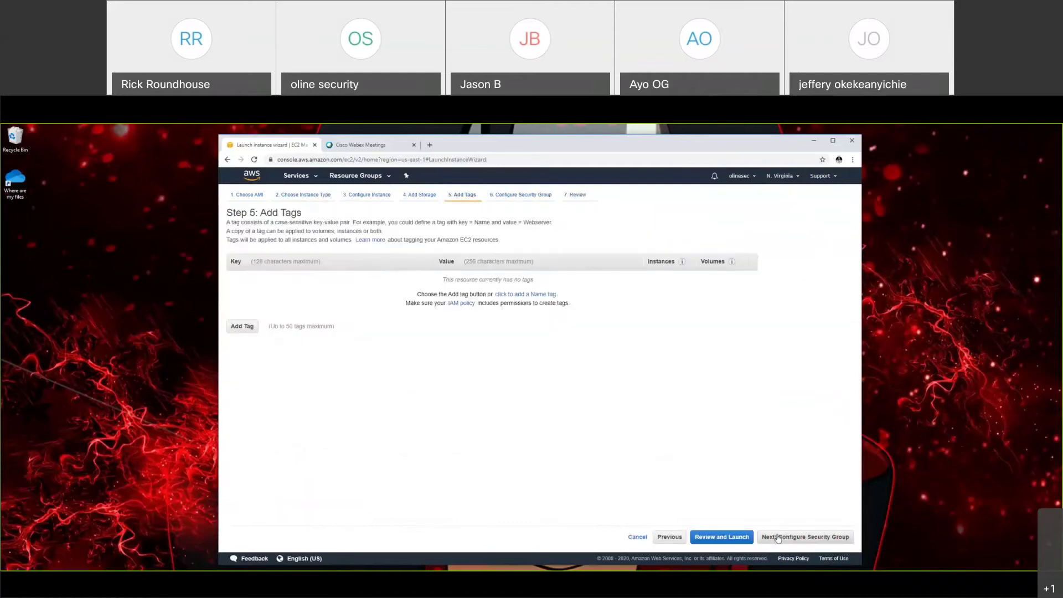
left_click(670, 537)
left_click(828, 537)
Step: Add a Name tag valued 'Windows OS' and continue to Configure Security Group
left_click(237, 327)
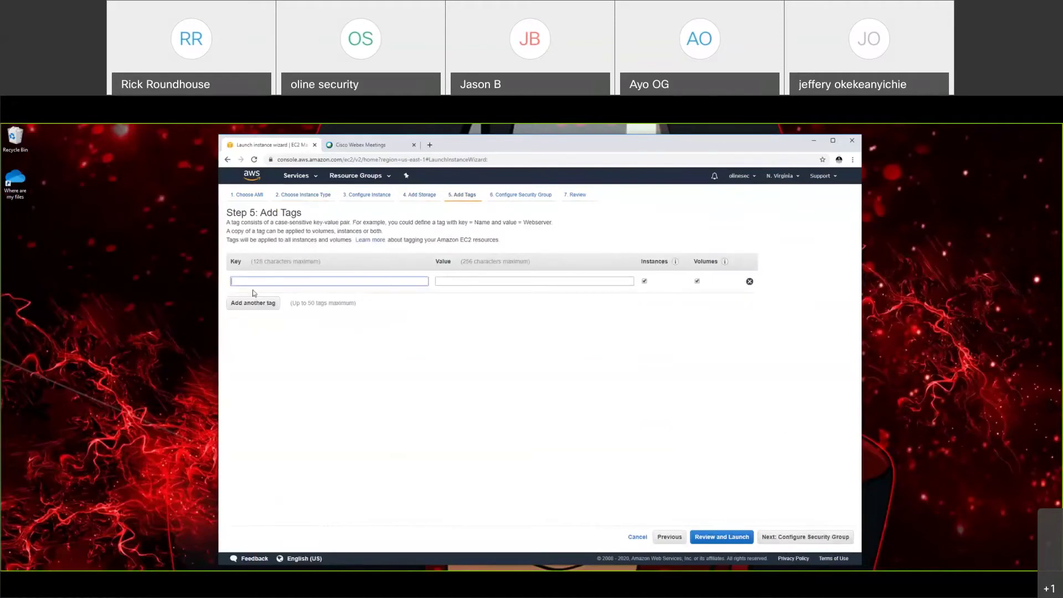
type("Nam")
left_click(254, 294)
type("Windows OS")
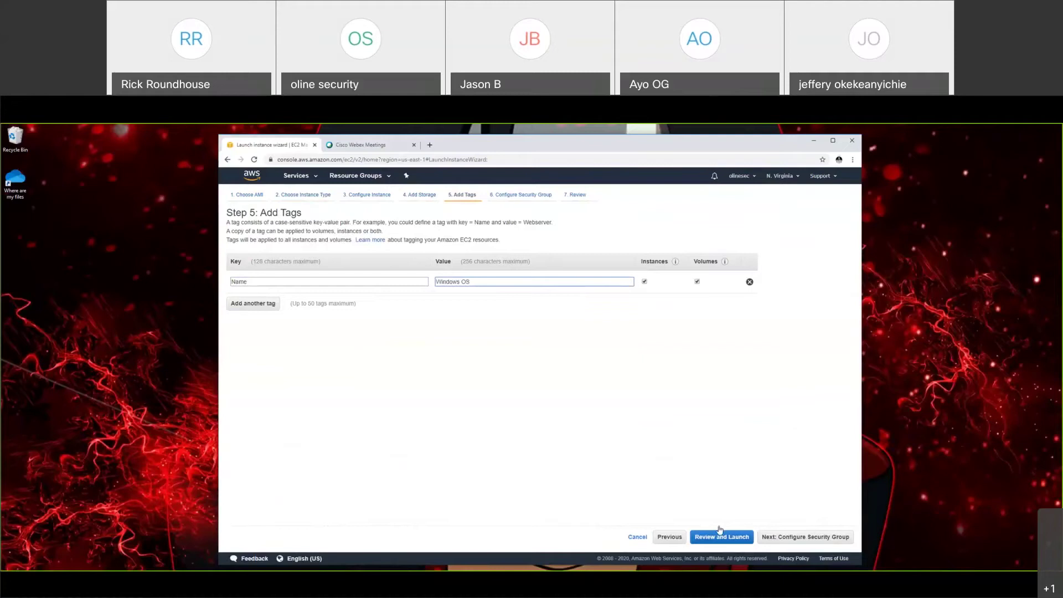
left_click(806, 537)
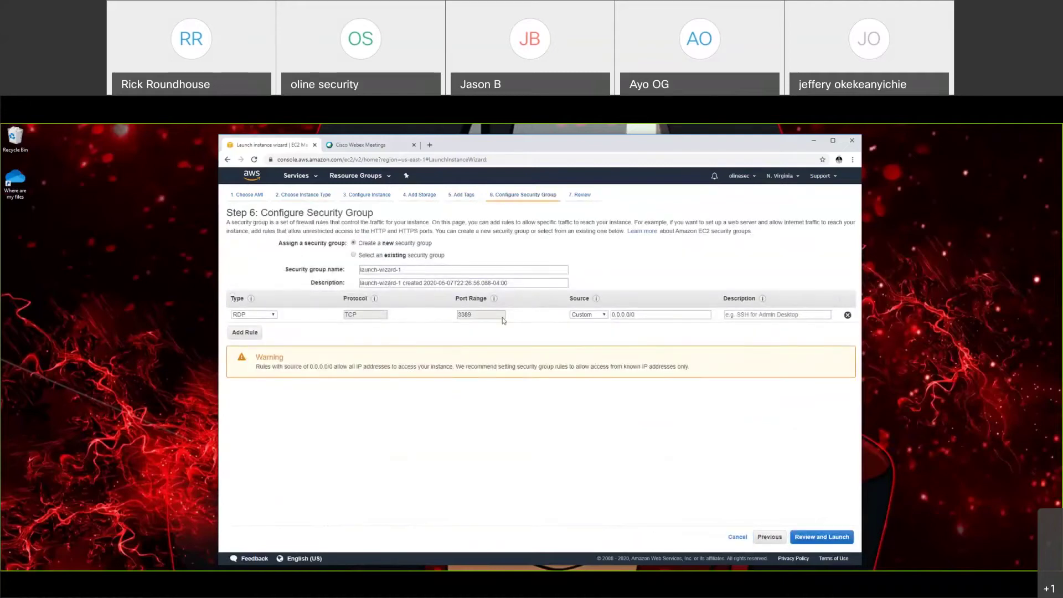
Step: Give the RDP rule on port 3389 the description 'windows remote login'
double_click(469, 315)
left_click(771, 316)
type("win")
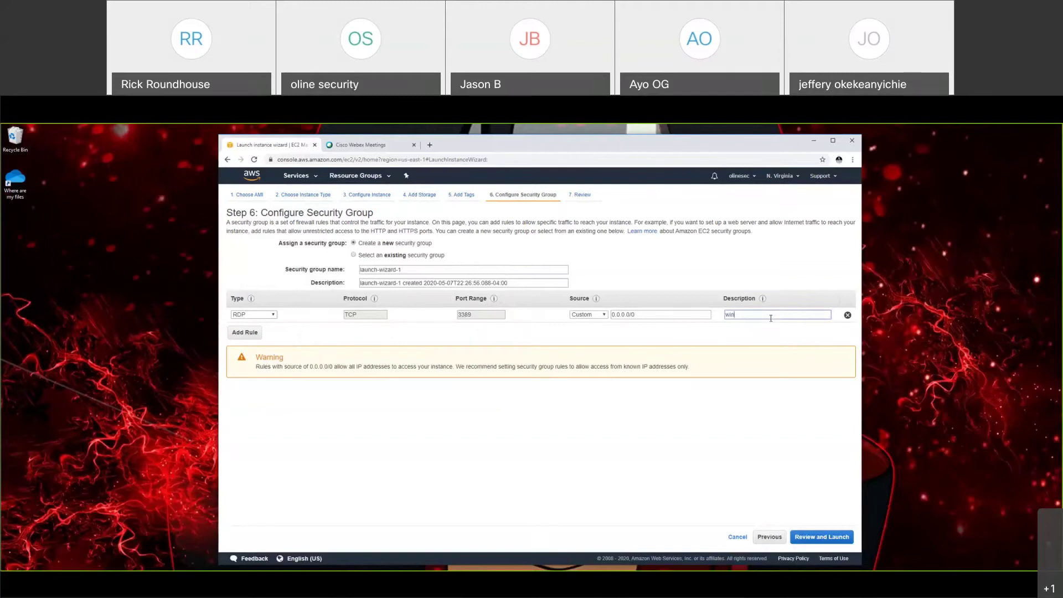
type("dows remote login")
Step: Edit the rule's 0.0.0.0/0 source value, deleting the trailing /0
left_click_drag(643, 315, 605, 319)
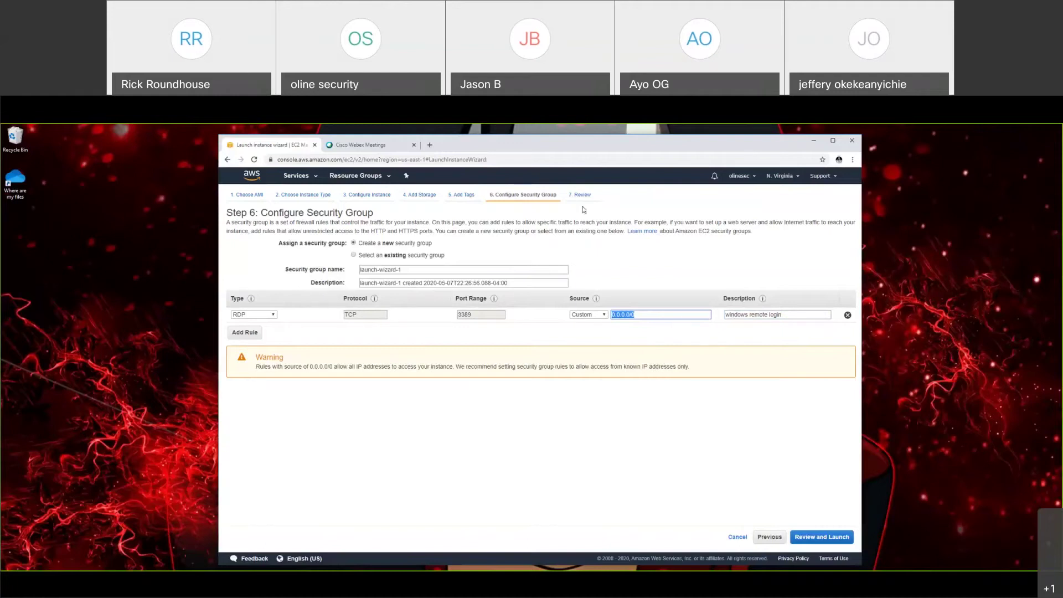
key("ctrl+t")
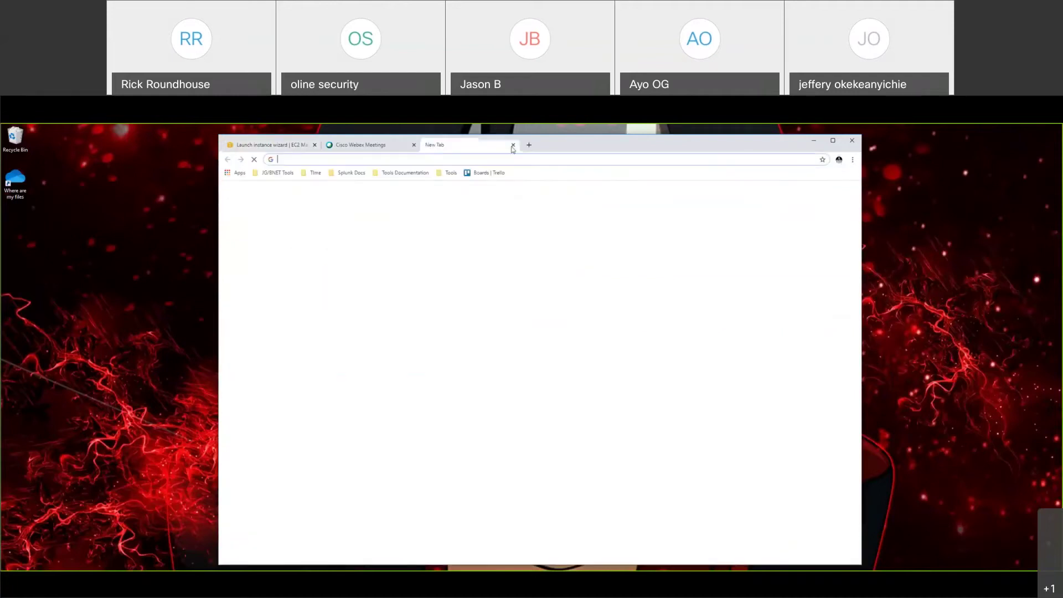
left_click(513, 145)
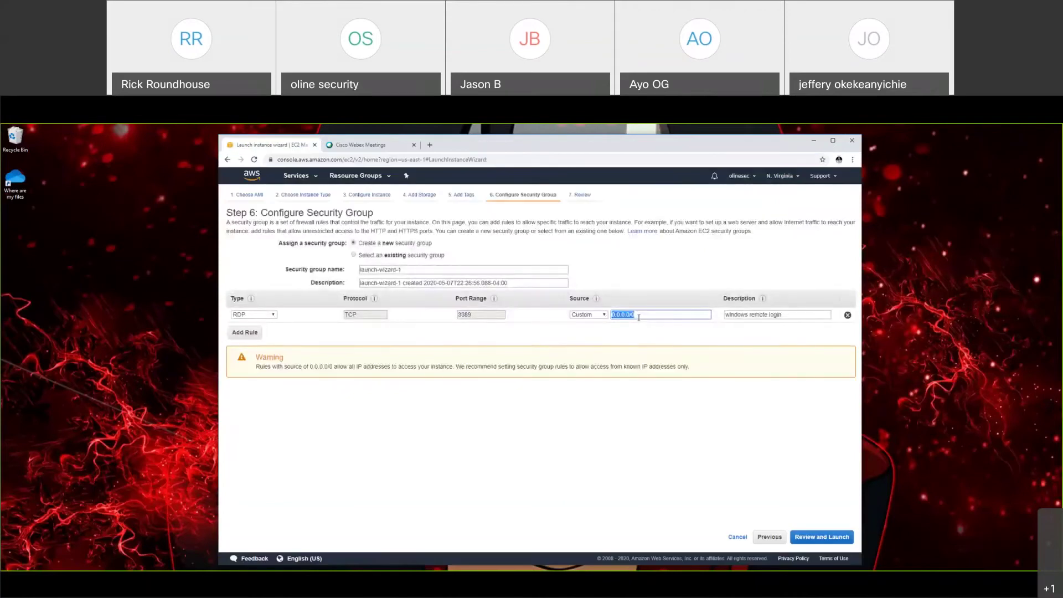
left_click(638, 317)
double_click(639, 317)
left_click(651, 317)
key("BackSpace")
key("BackSpace")
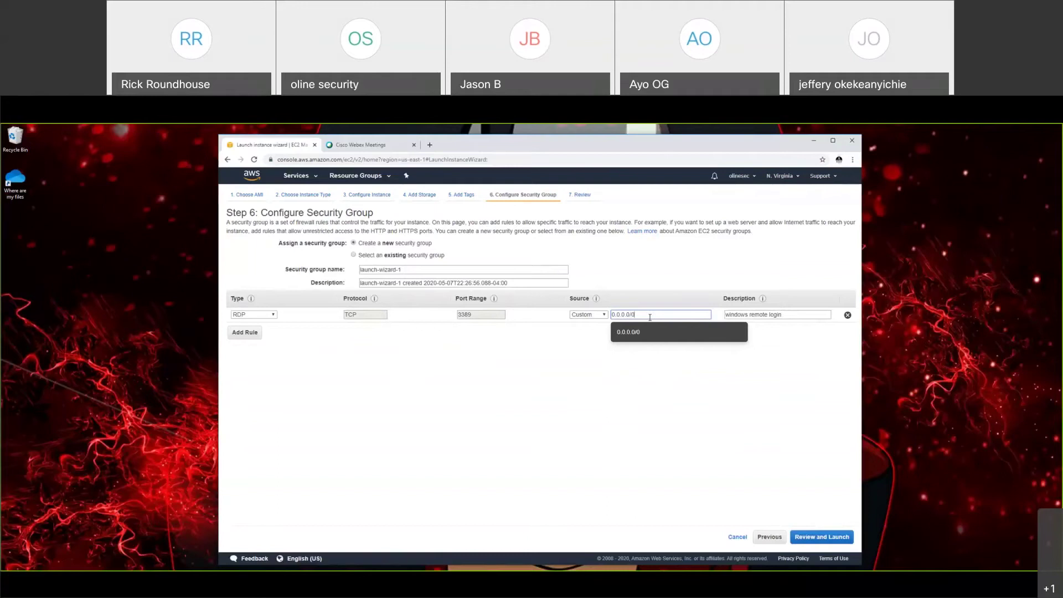
Step: Look over the Windows instance's Step 7 launch review, then cancel back to the Instances list
left_click(821, 538)
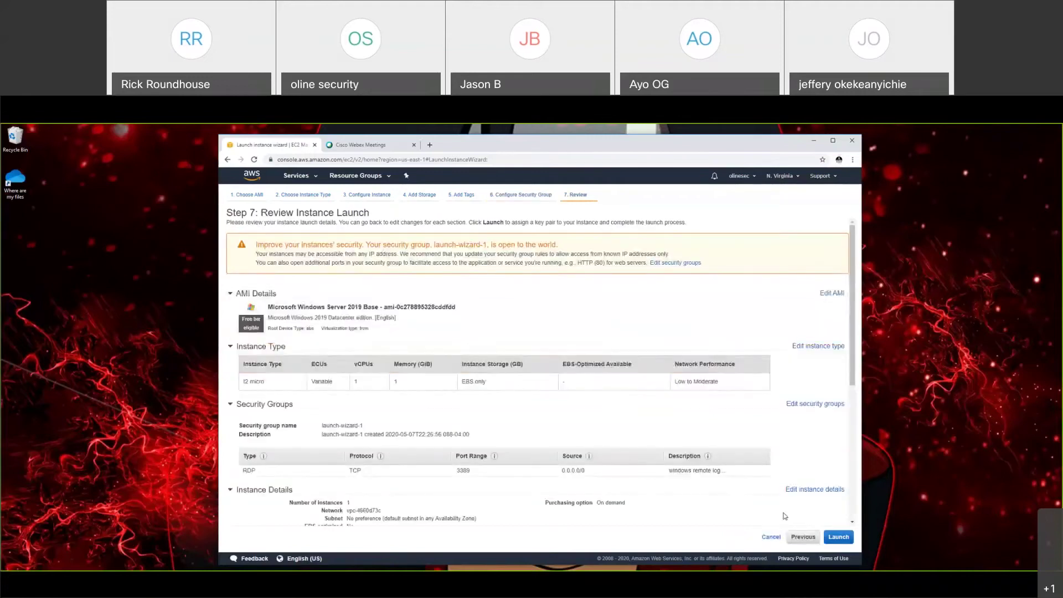
scroll(786, 517, "down", 5)
scroll(582, 384, "up", 5)
scroll(776, 541, "down", 3)
left_click(775, 538)
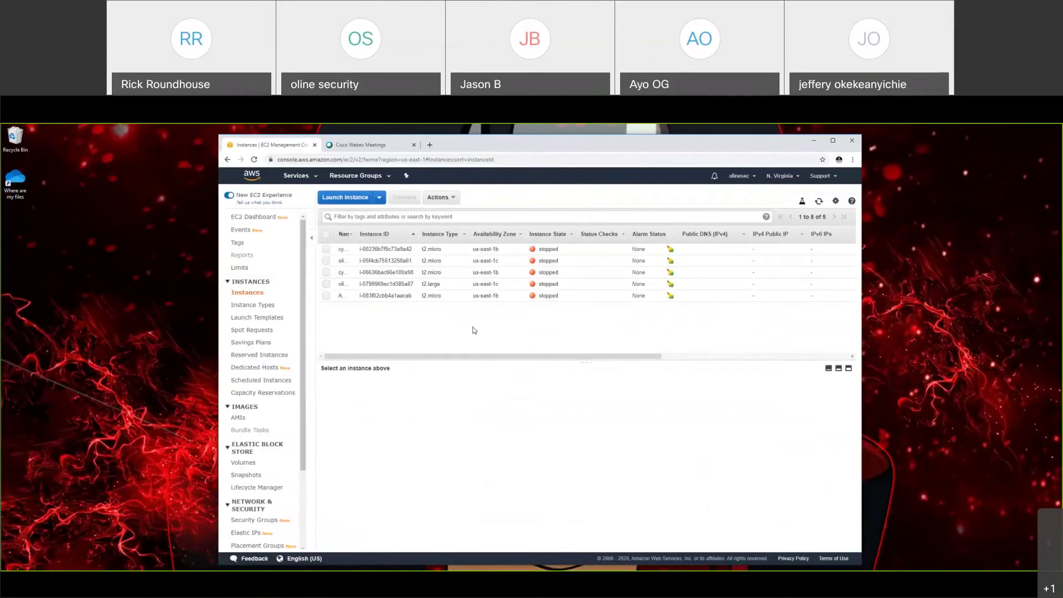
Step: Select cyber_thursday_windows to view its Description details, then open and dismiss the Actions menu
left_click(327, 249)
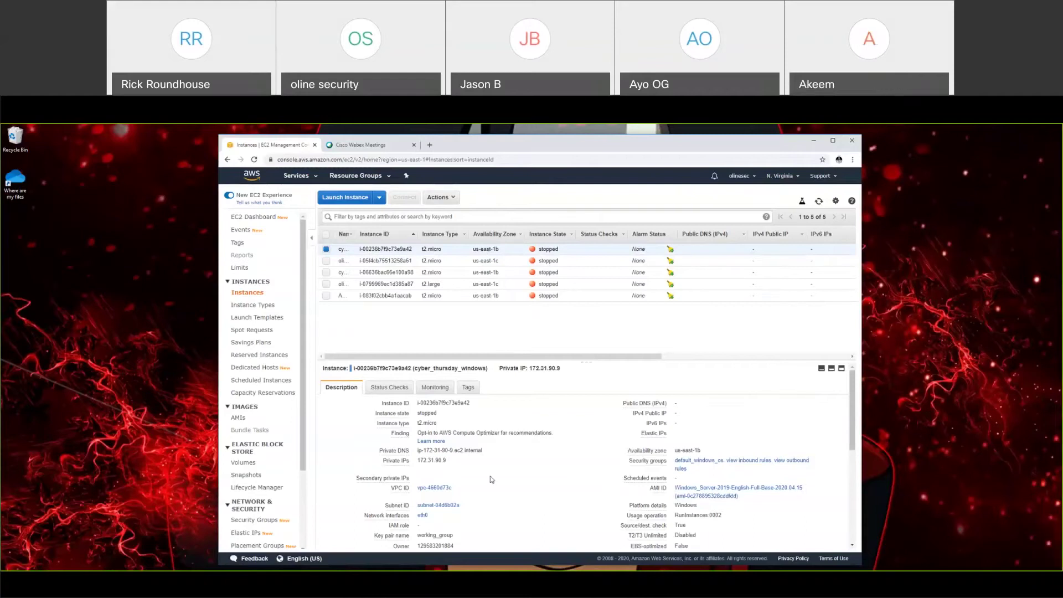
scroll(492, 479, "down", 3)
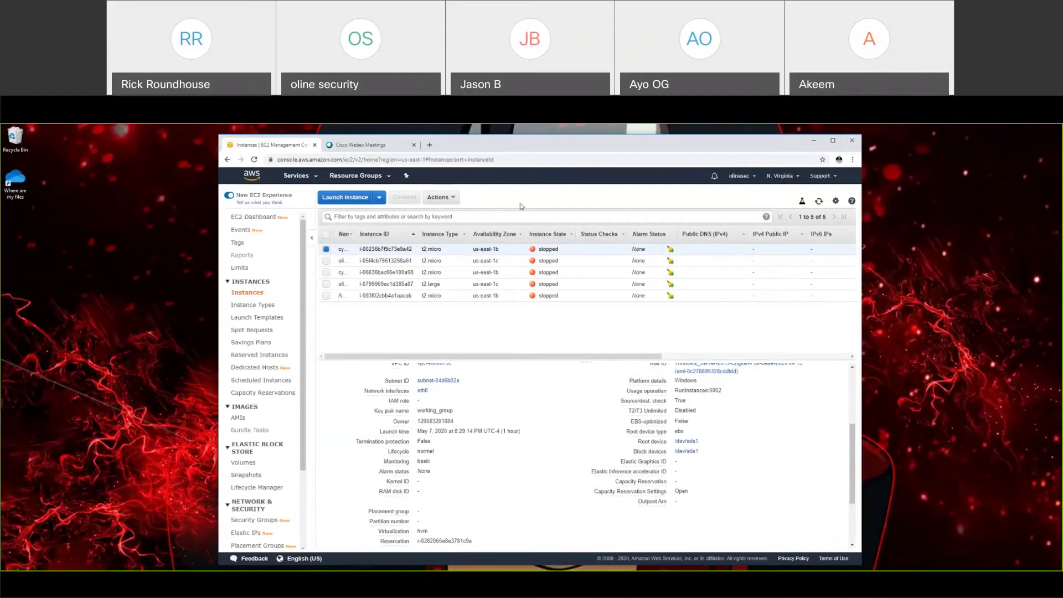
left_click(439, 199)
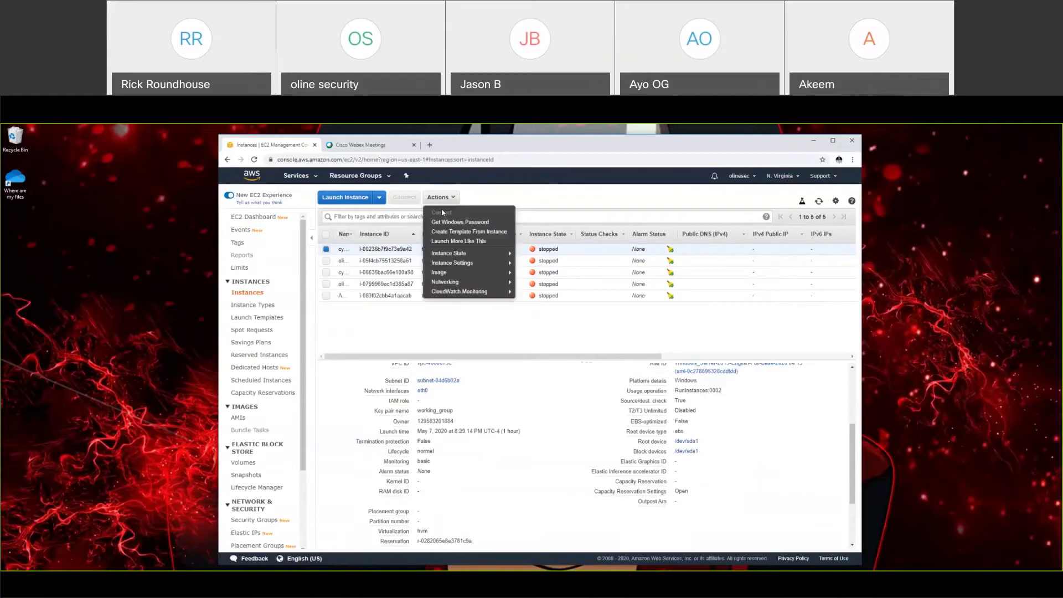
left_click(351, 331)
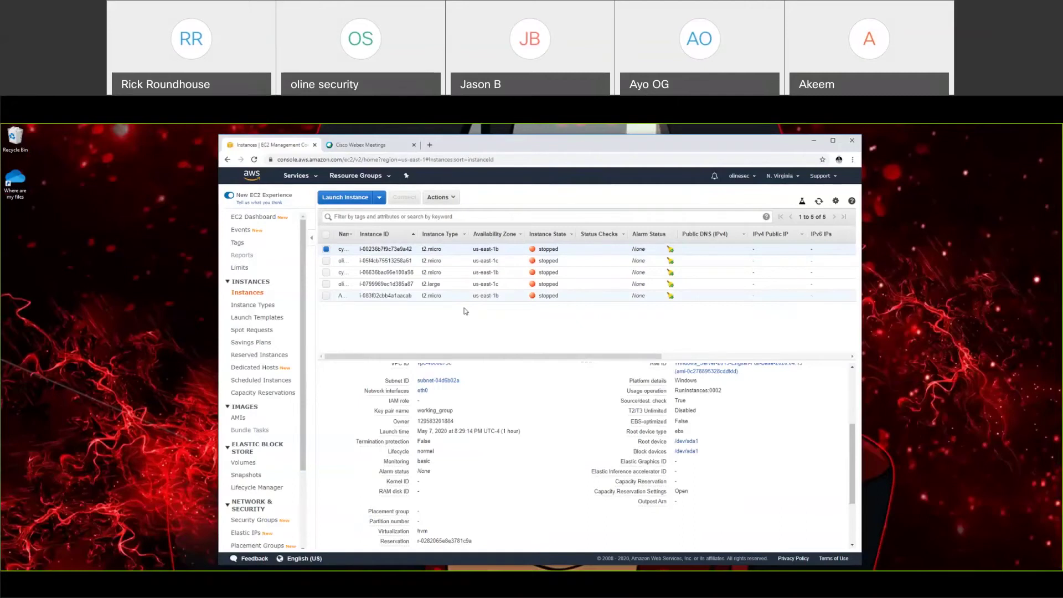
left_click(141, 570)
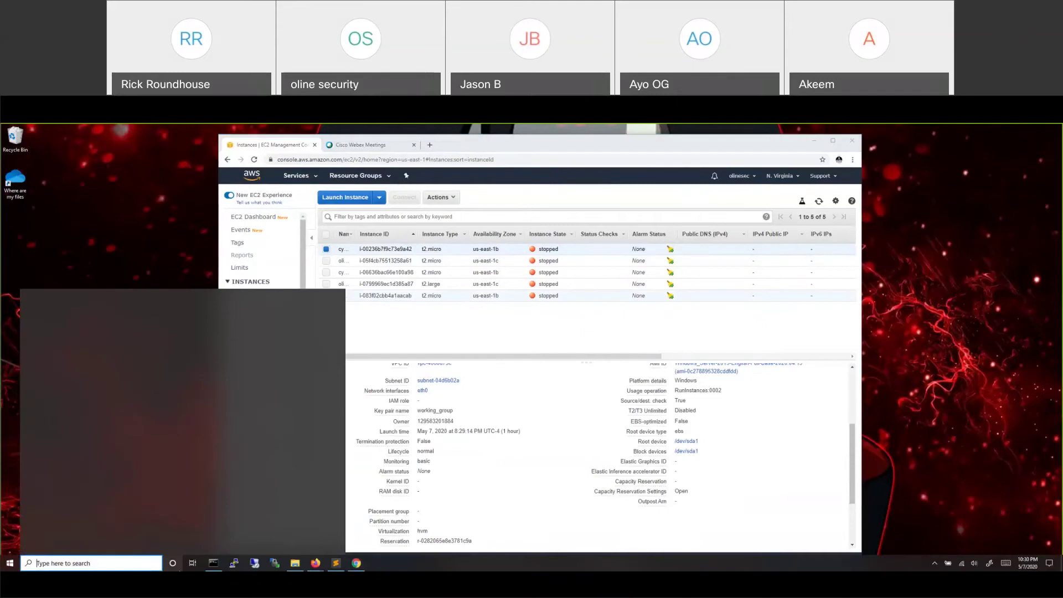
type("rdp")
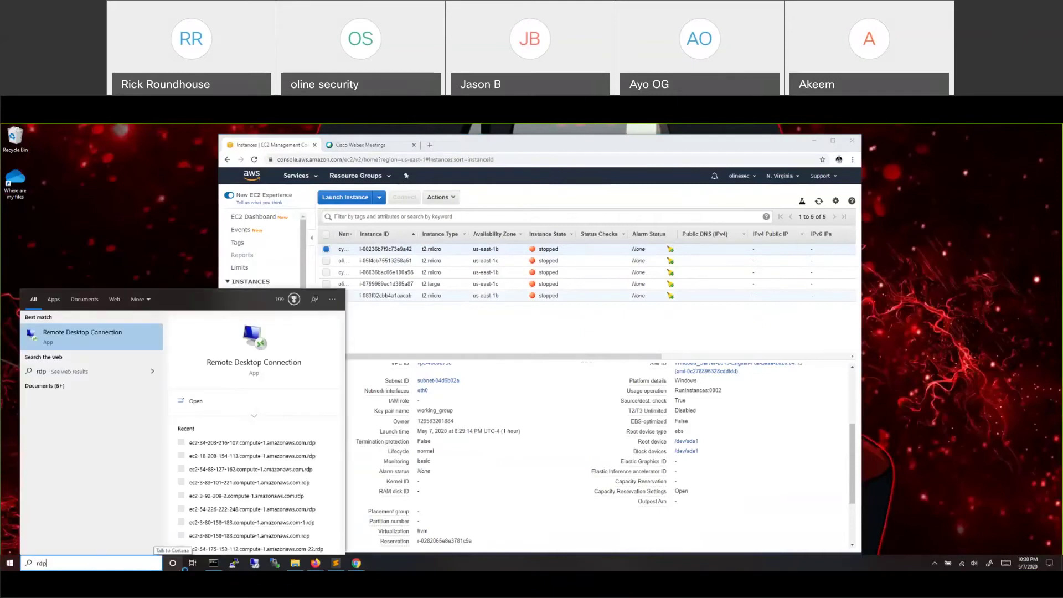
key("Return")
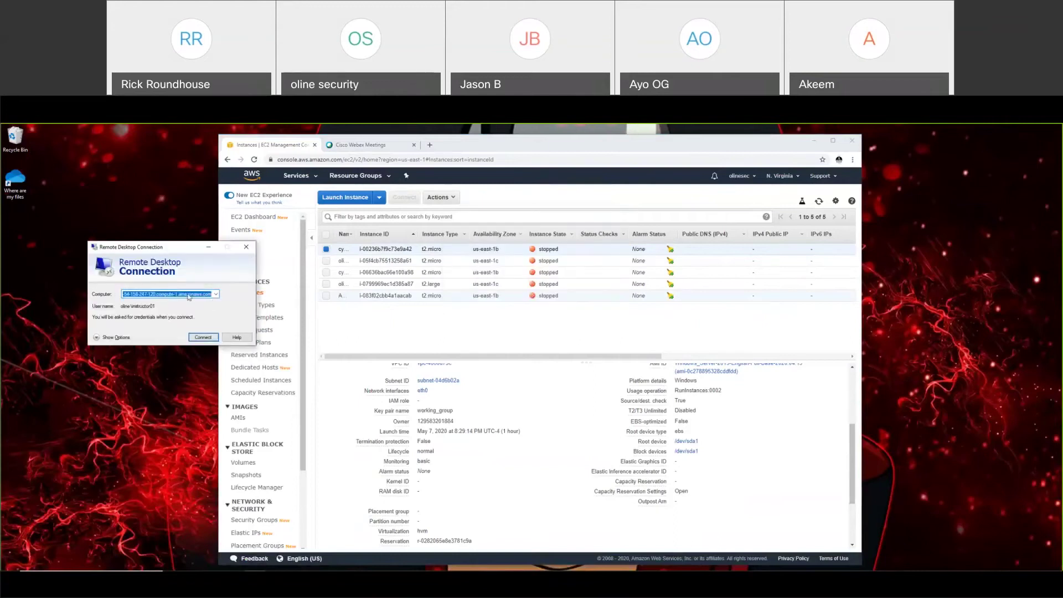
left_click(246, 247)
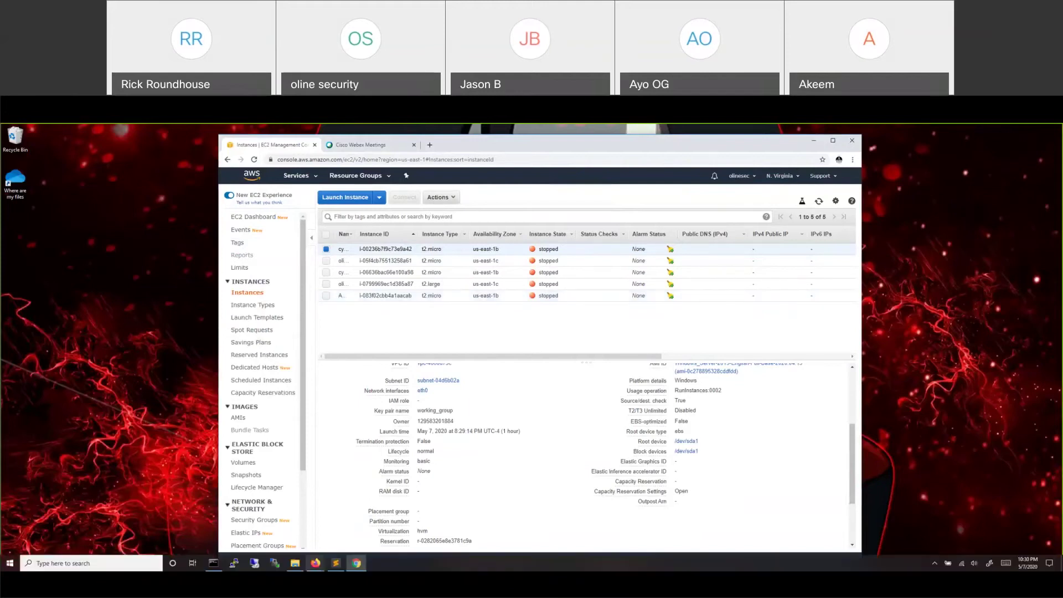
left_click(234, 563)
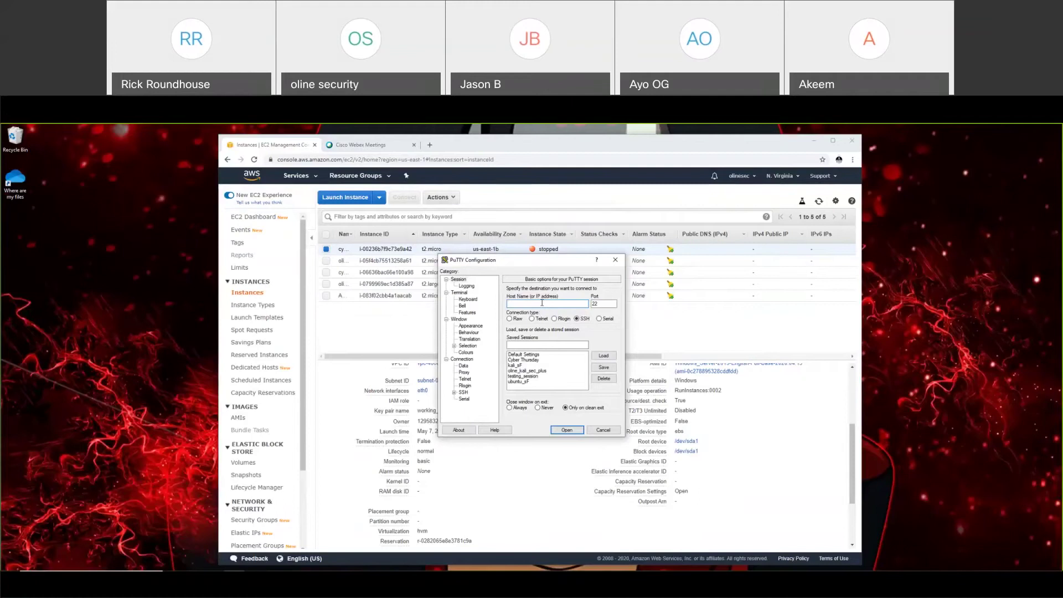
type("ec2-user@19.414.414.14")
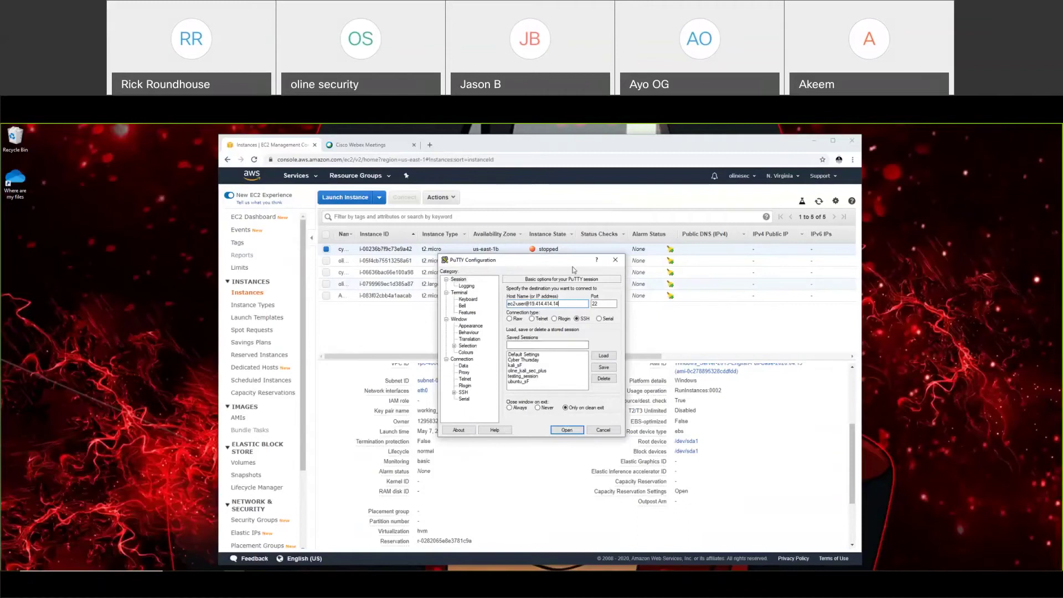
left_click(454, 392)
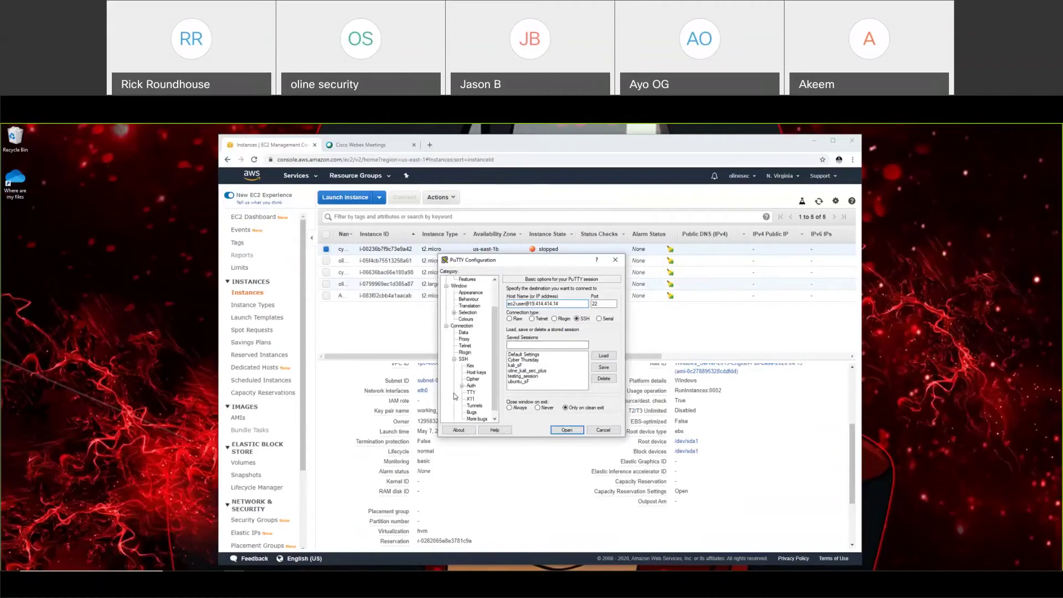
scroll(465, 390, "down", 1)
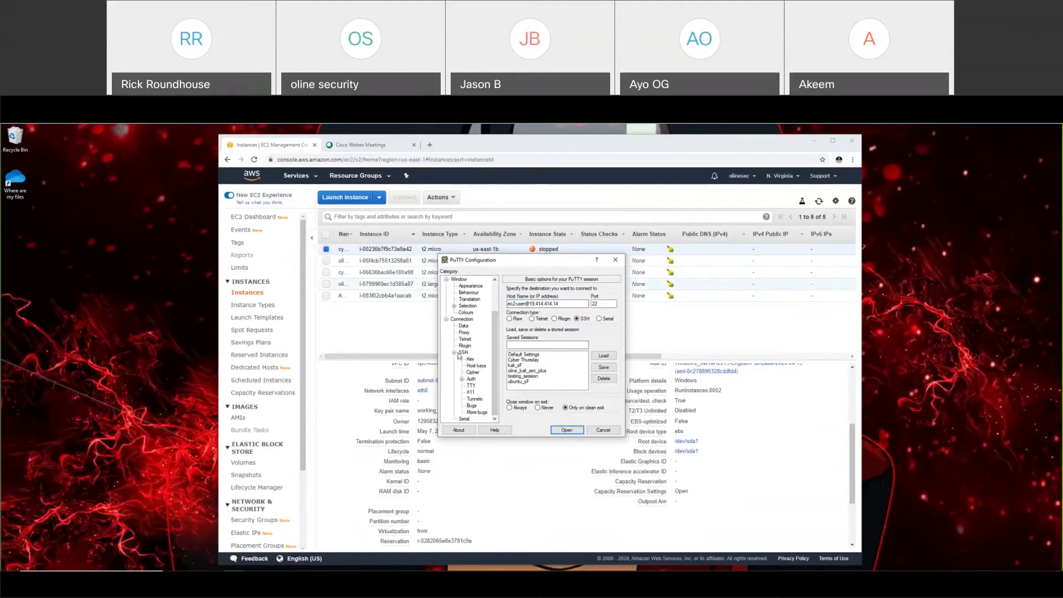
left_click(471, 381)
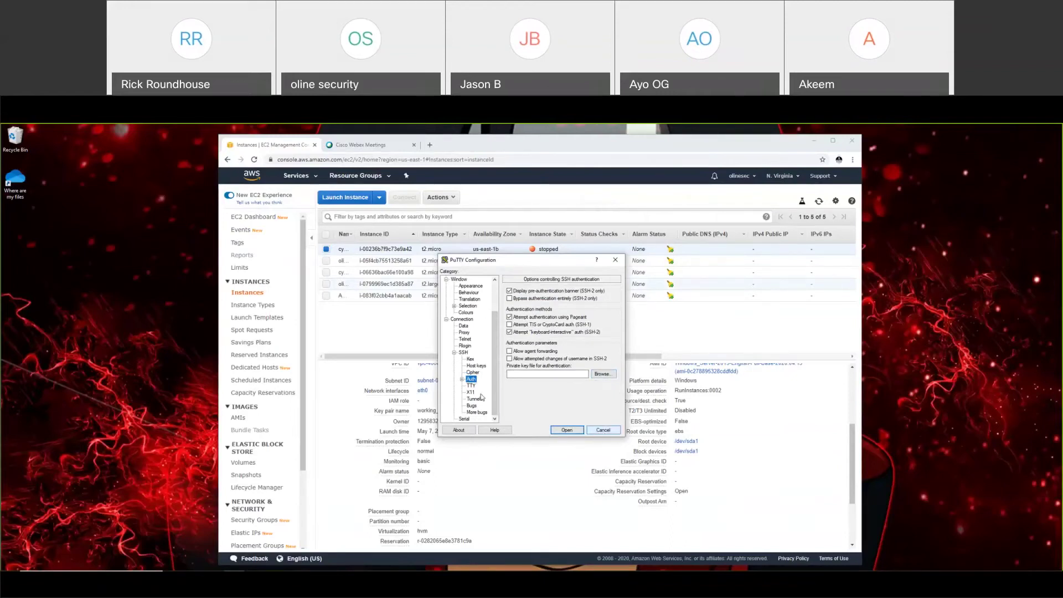
scroll(468, 332, "up", 2)
left_click(459, 281)
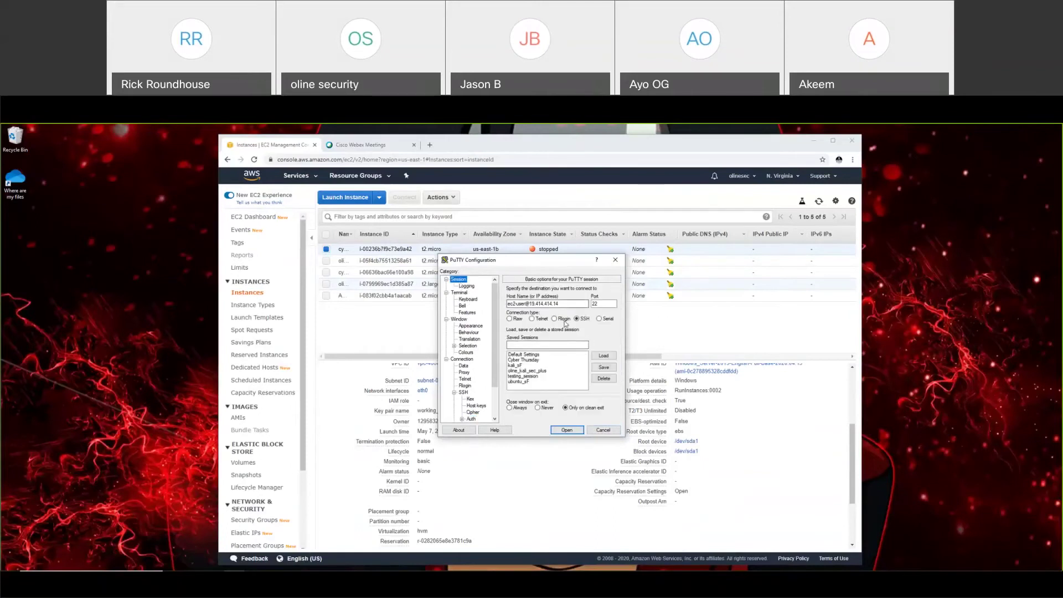
left_click(565, 344)
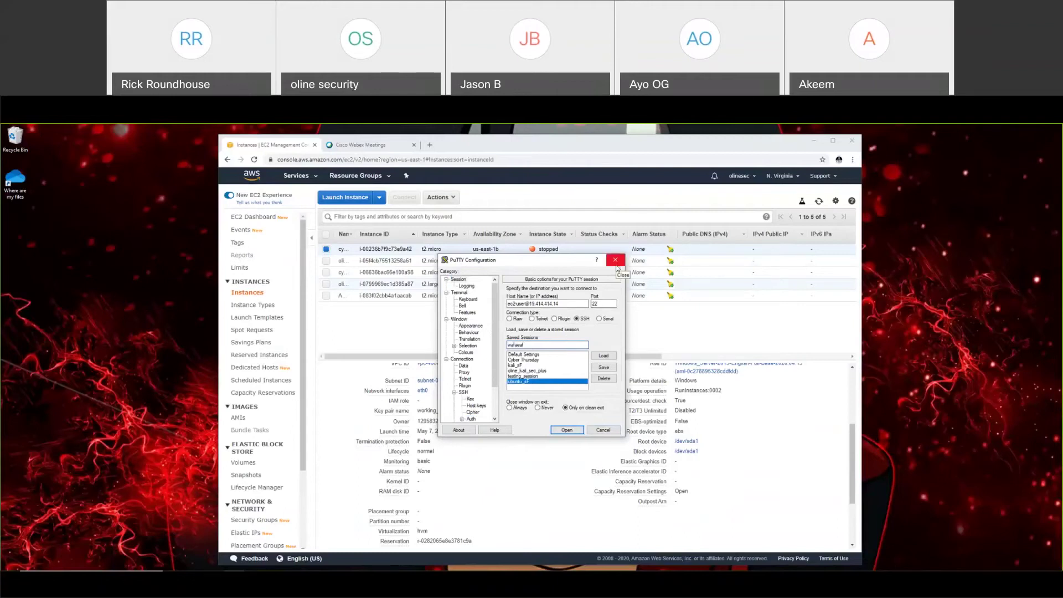
left_click_drag(555, 263, 146, 294)
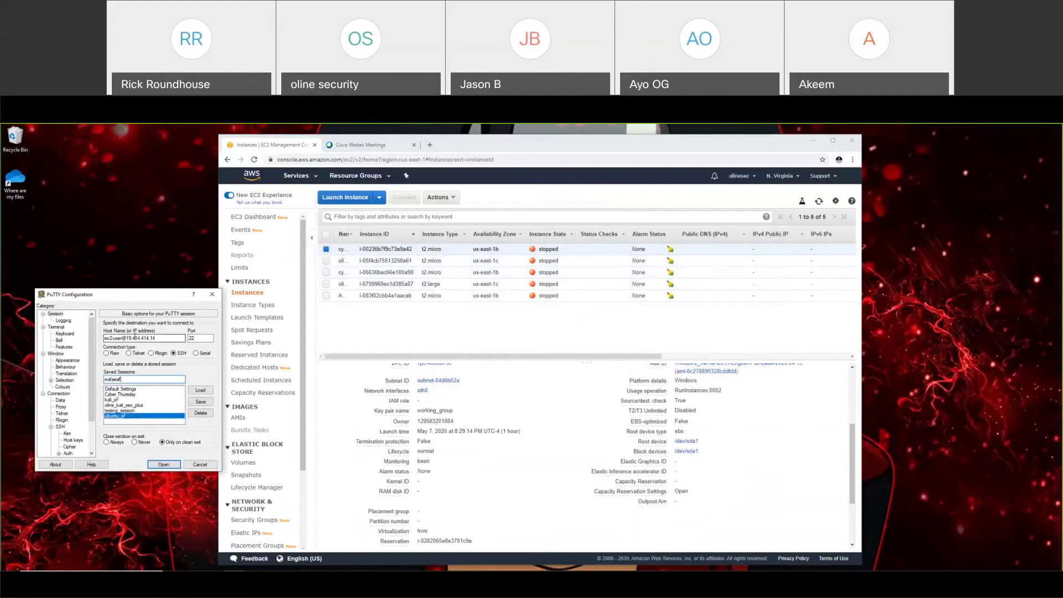
left_click_drag(105, 337, 155, 339)
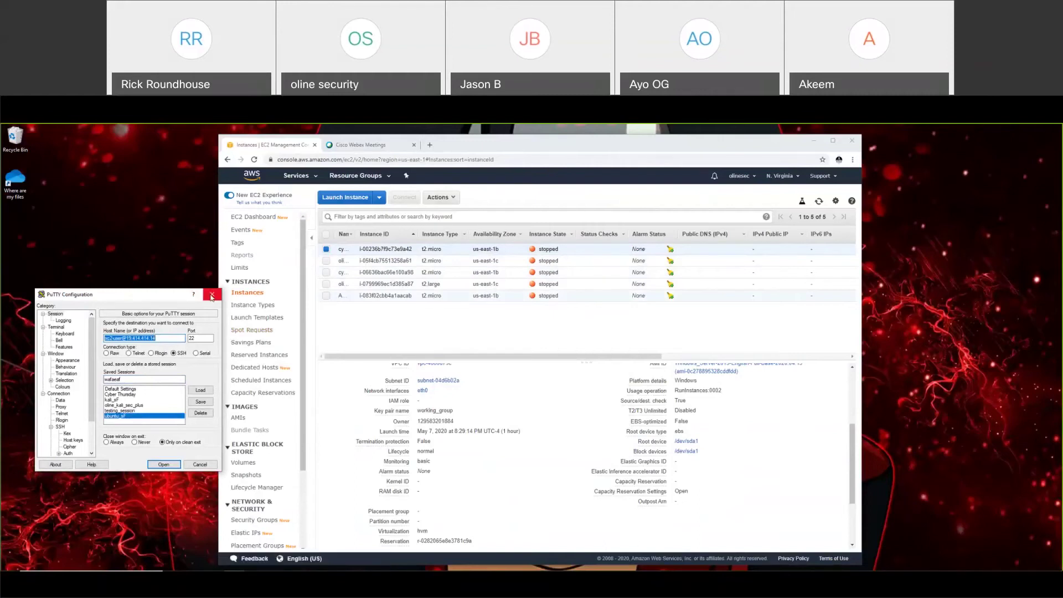
left_click_drag(156, 338, 127, 338)
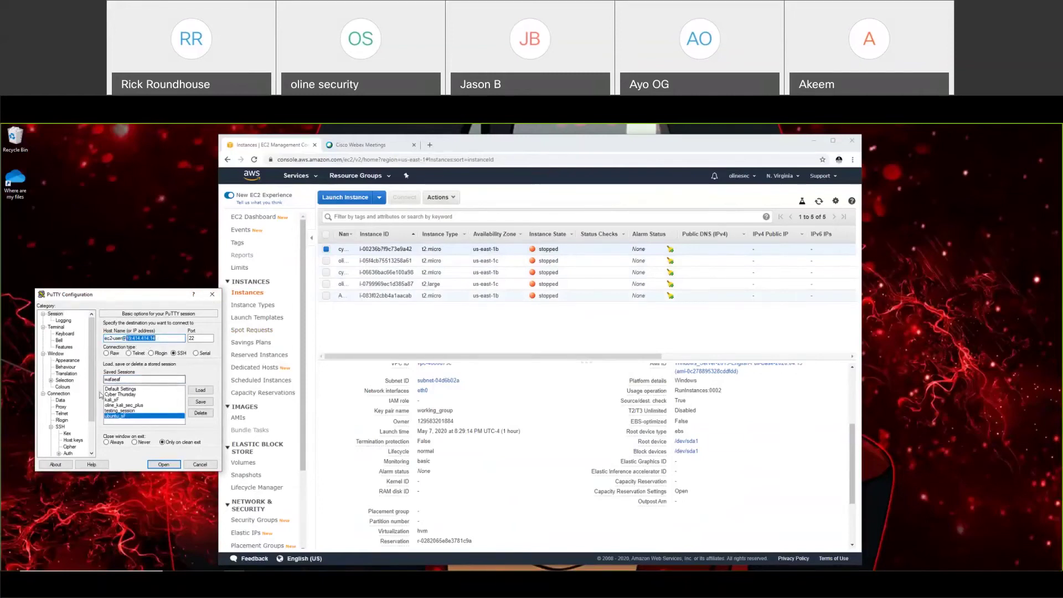
Step: Expand SSH Auth to reveal the GSSAPI settings, then close PuTTY without connecting
scroll(72, 410, "down", 2)
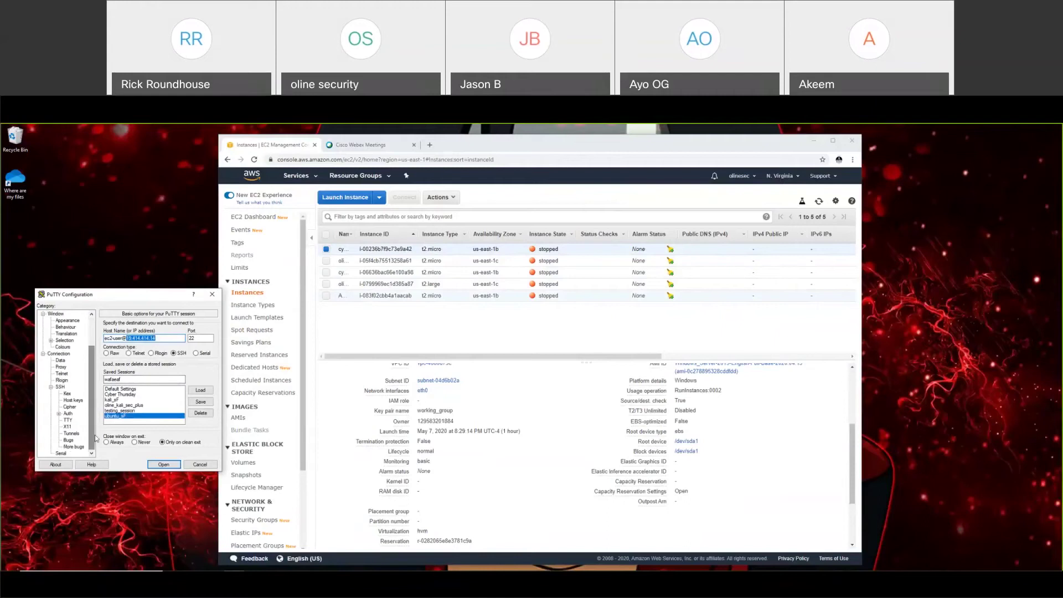
left_click(60, 414)
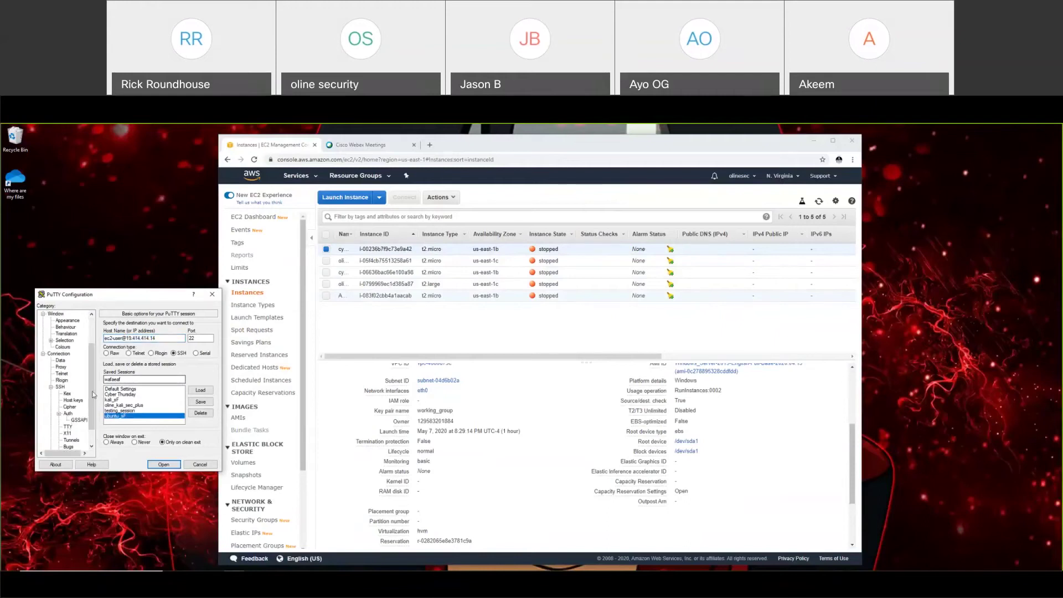
scroll(93, 394, "up", 2)
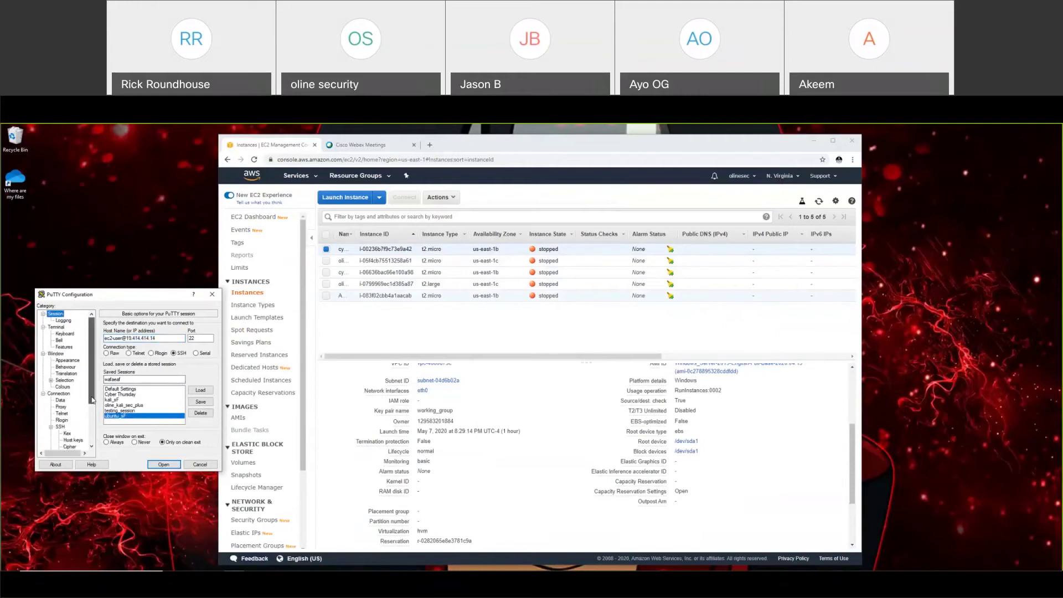
left_click(211, 295)
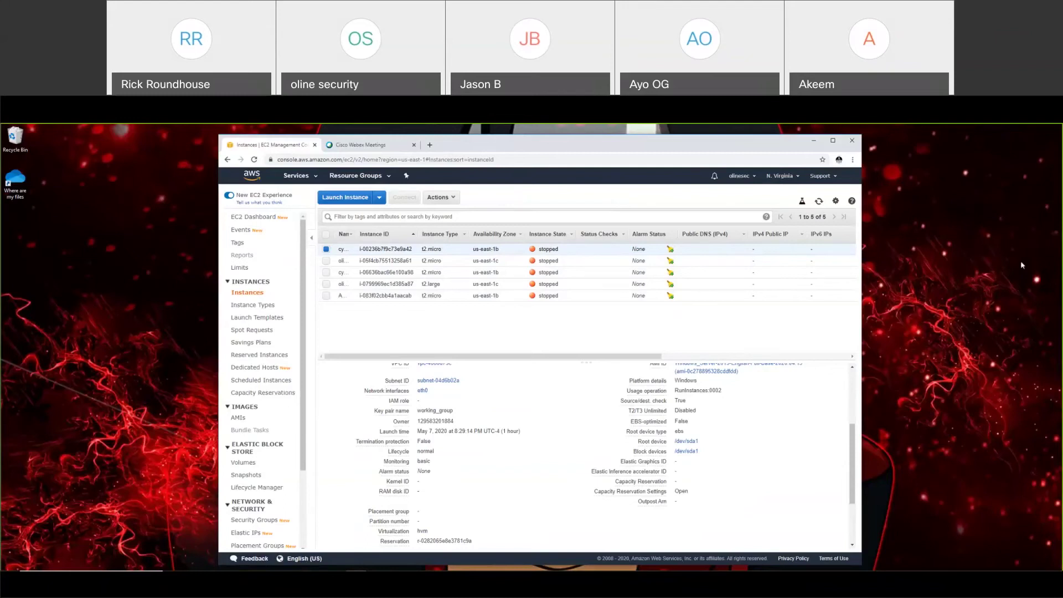
left_click(981, 144)
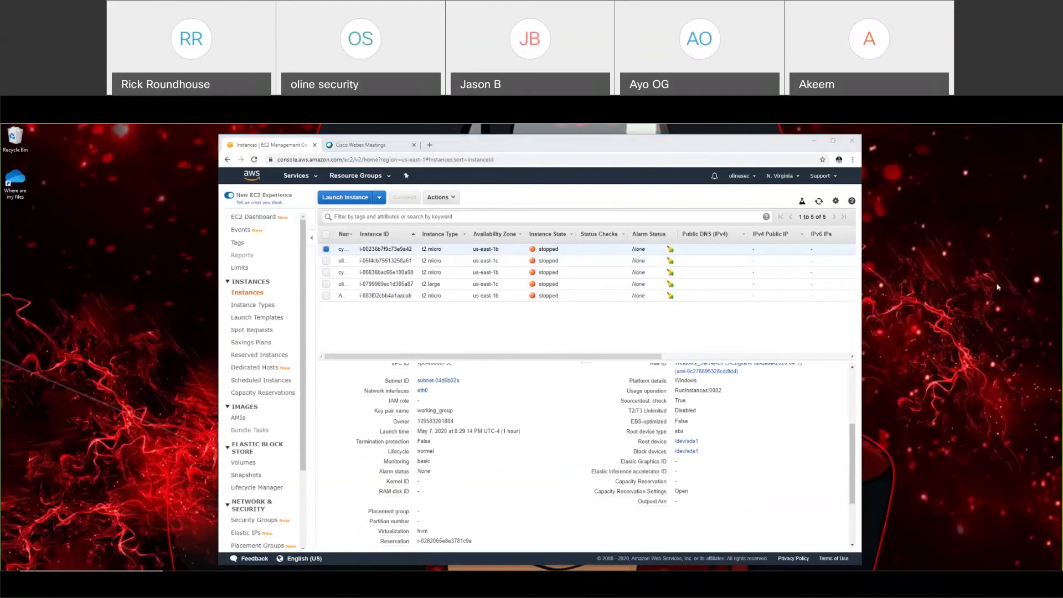